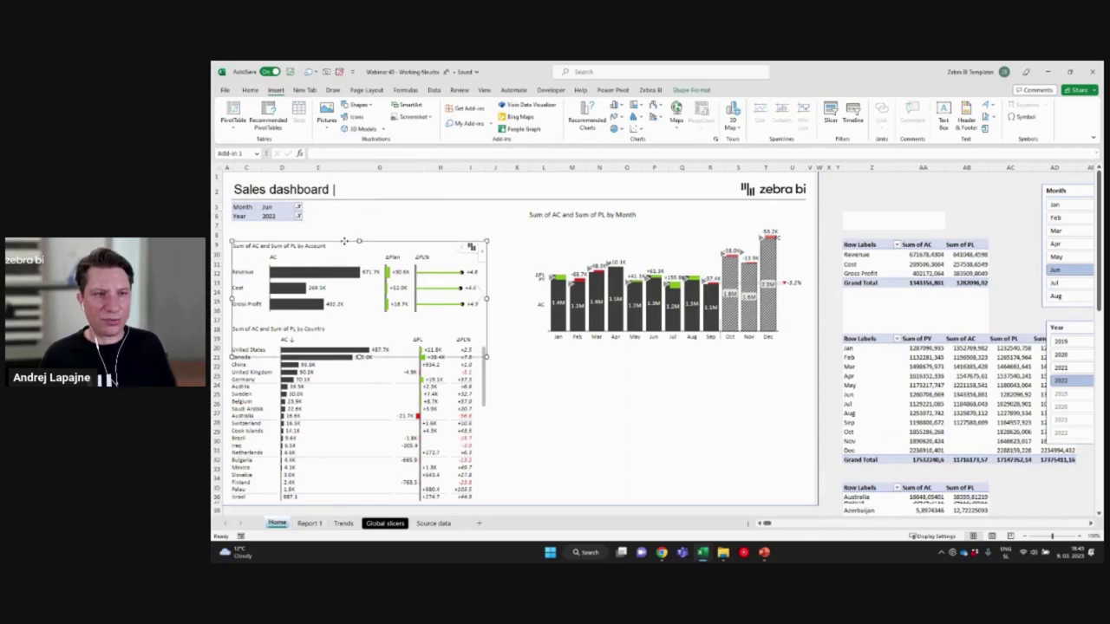
- Nudge the account chart up and shrink its height to fit its rows
left_click_drag(344, 241, 344, 229)
left_click(345, 233)
left_click_drag(358, 345, 360, 306)
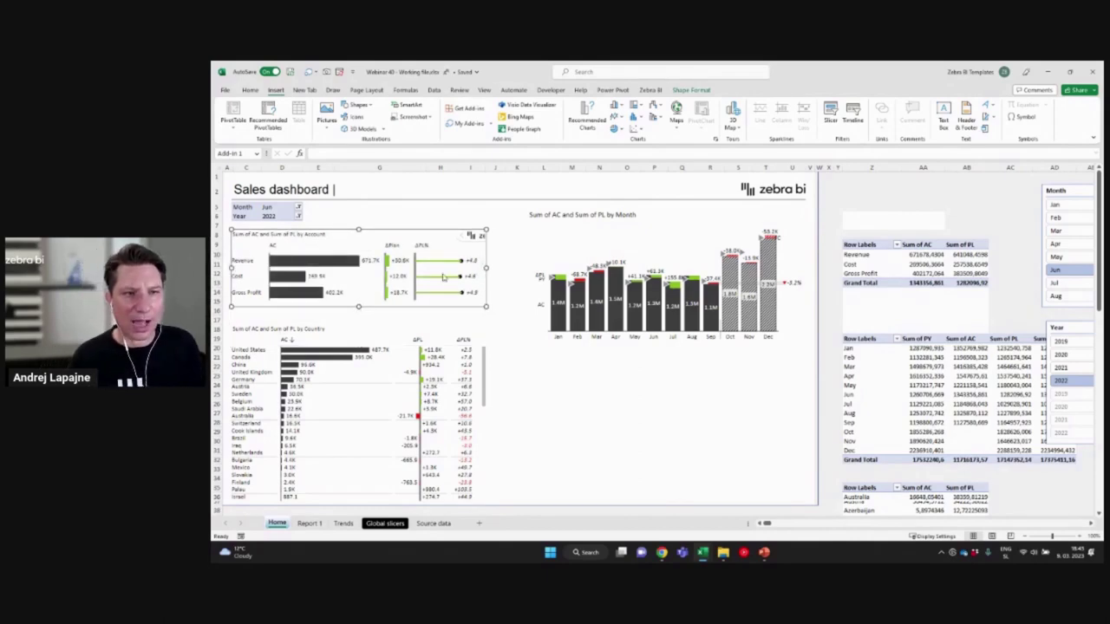
- Set the Month filter to May and sort the country chart by AC descending
left_click(298, 208)
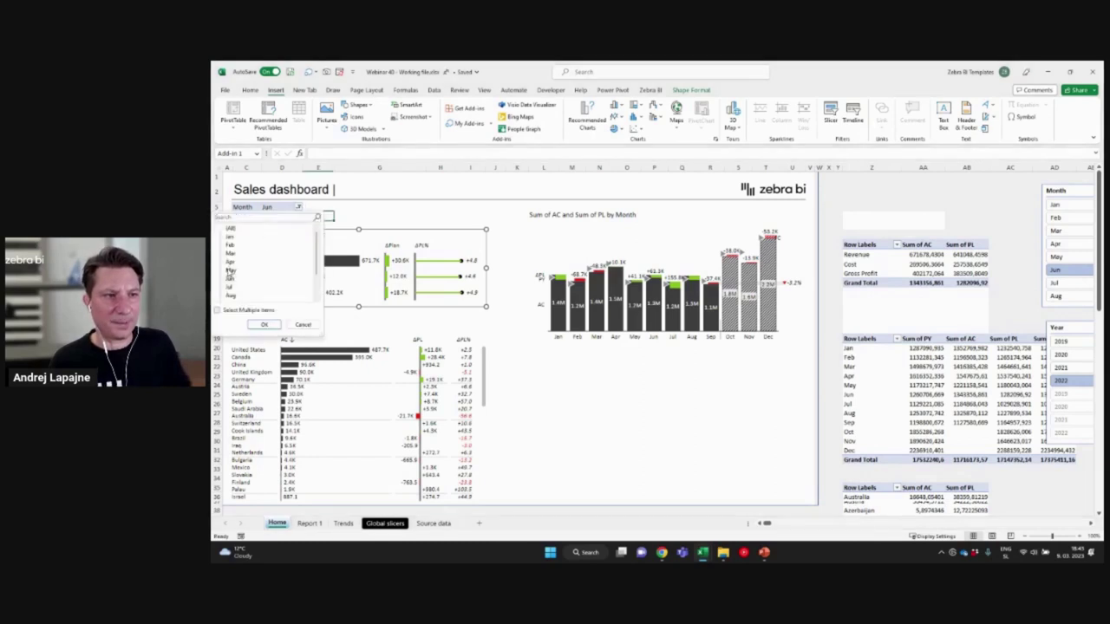
left_click(264, 325)
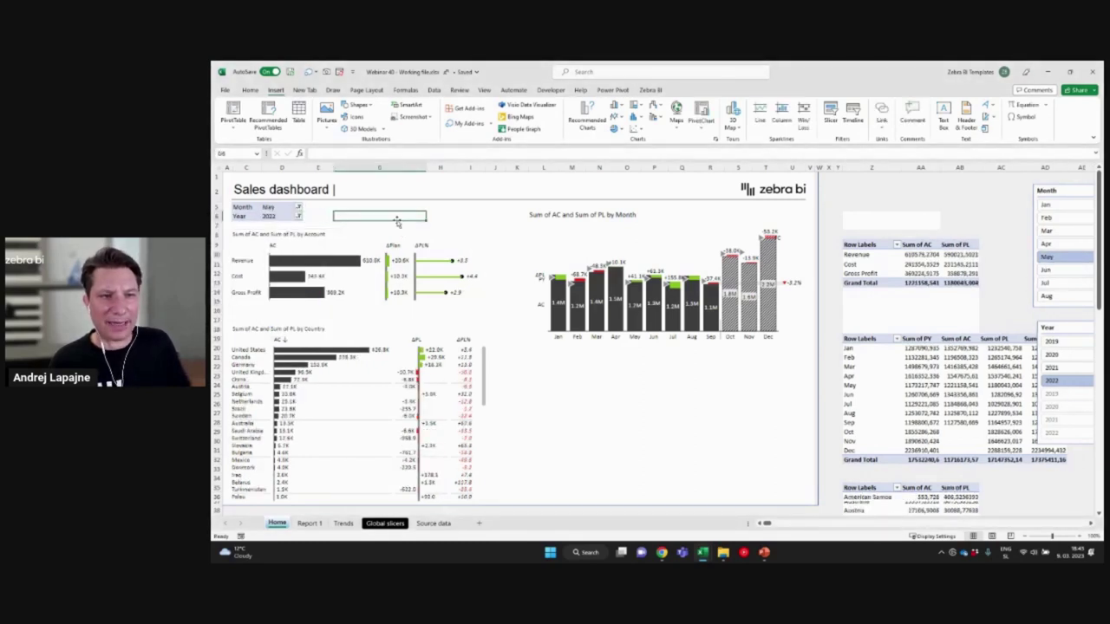
left_click(395, 216)
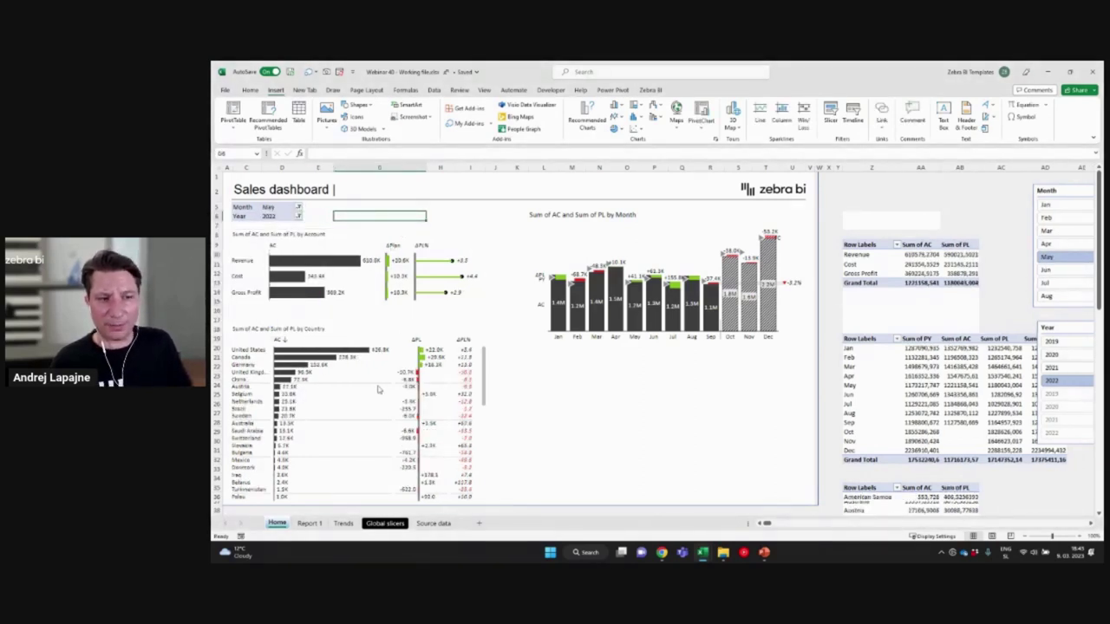
left_click(342, 340)
left_click(342, 340)
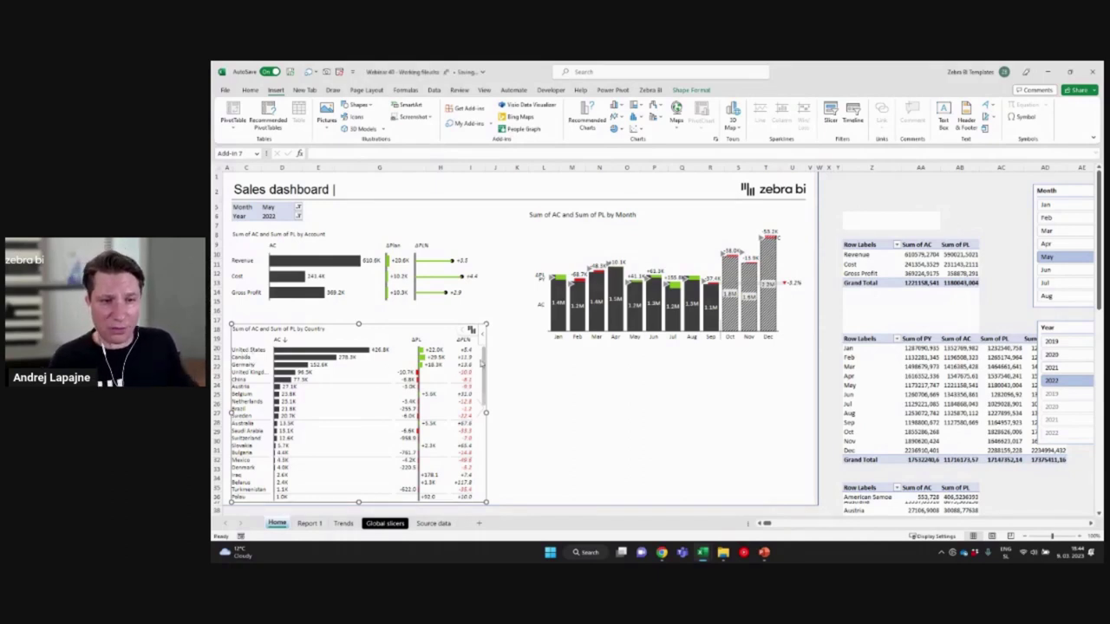
- Apply a Top N filter of 15 countries by AC to the country chart
mouse_move(482, 365)
left_mouse_down()
mouse_move(489, 478)
mouse_move(490, 360)
left_mouse_up()
scroll(488, 358, "down", 3)
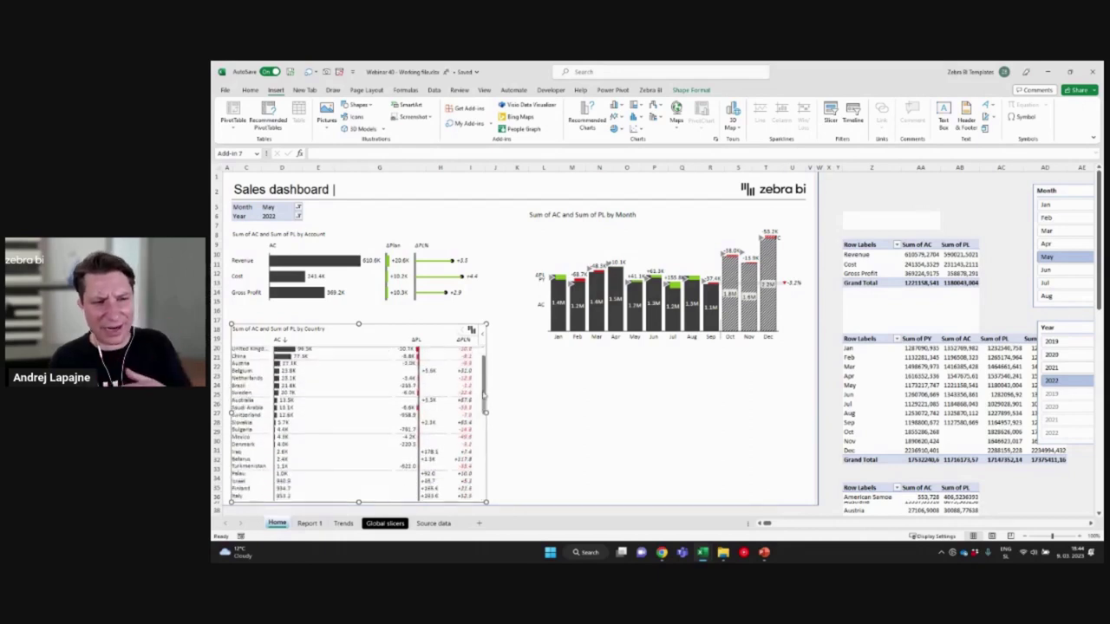
scroll(486, 353, "up", 3)
scroll(483, 353, "down", 3)
scroll(478, 358, "up", 3)
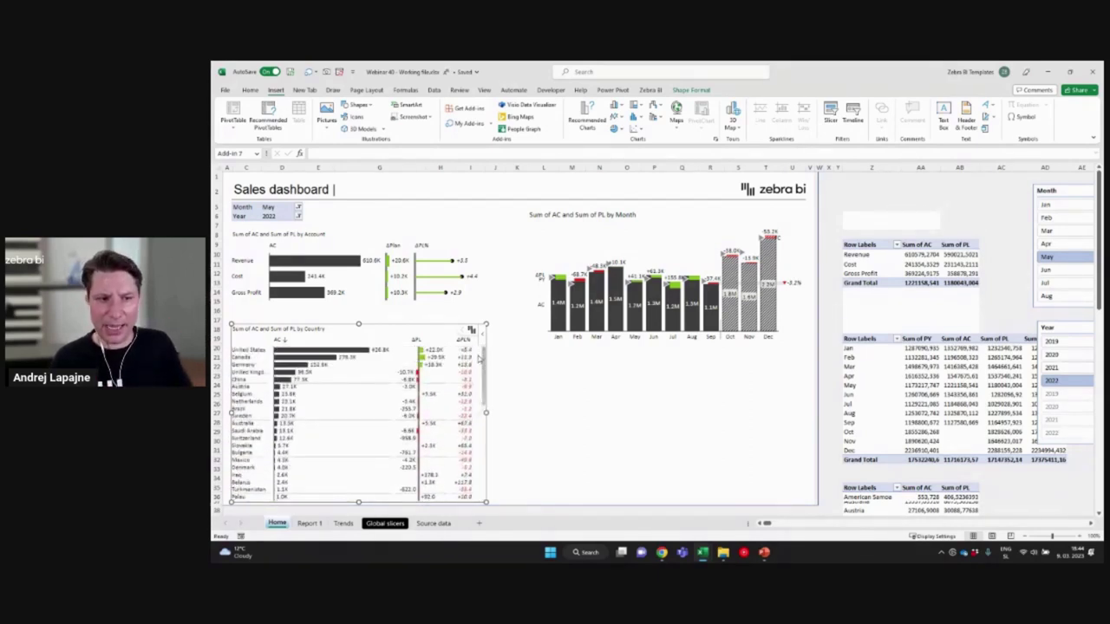
left_click(245, 348)
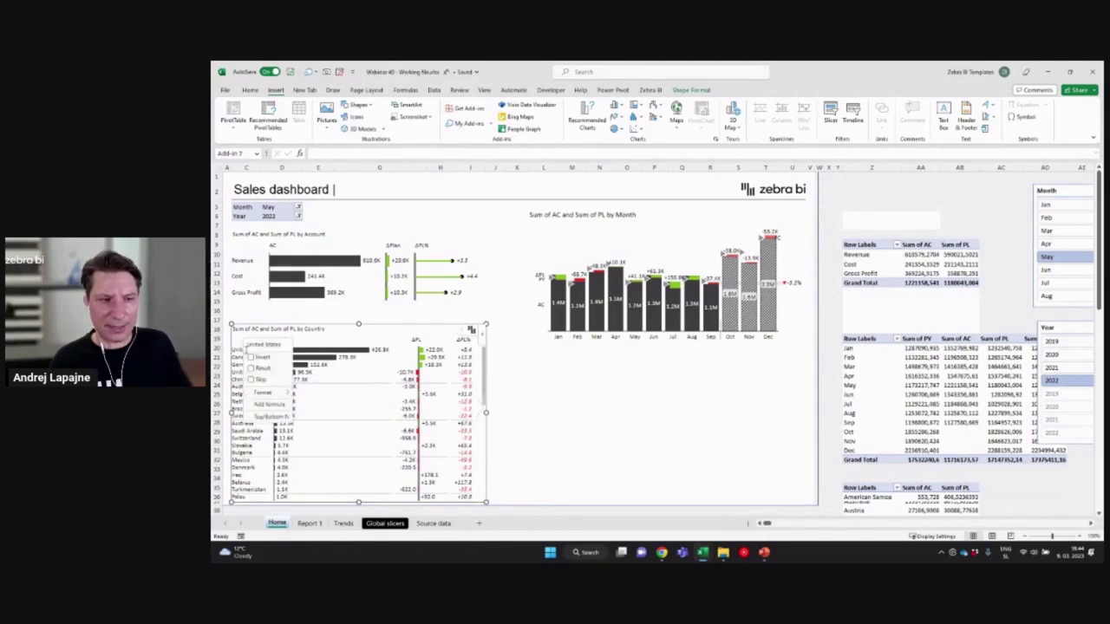
left_click(269, 417)
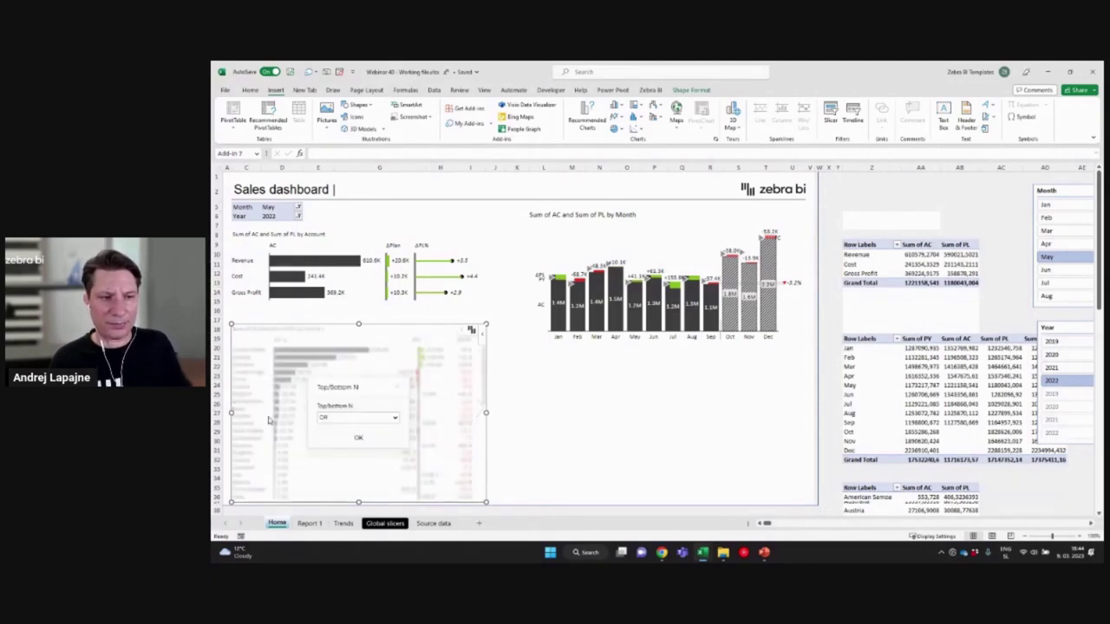
left_click(360, 419)
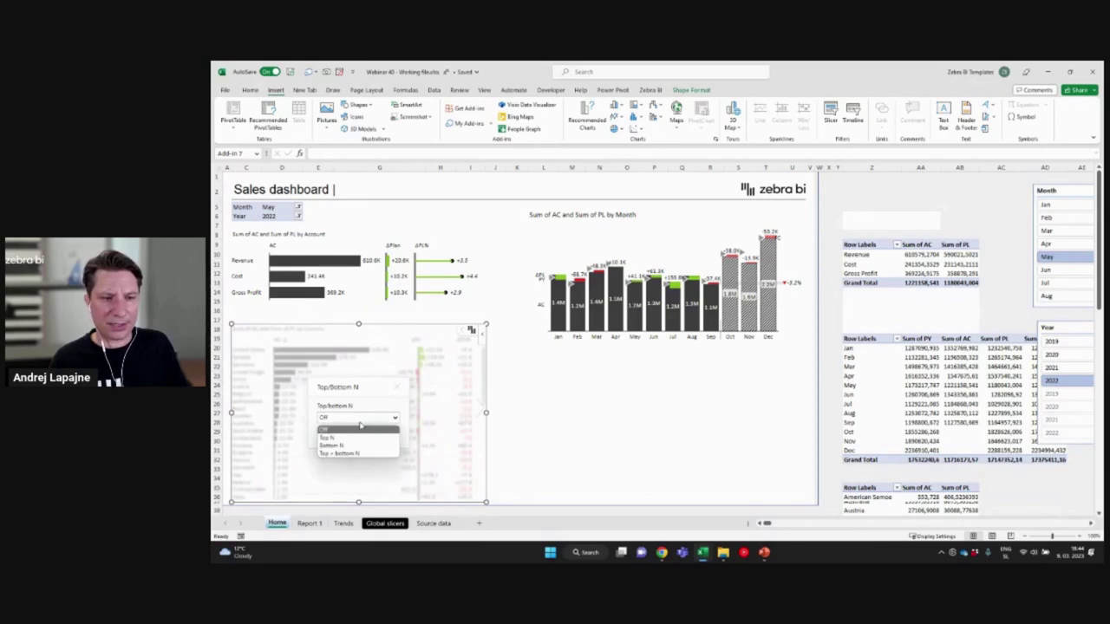
left_click(338, 438)
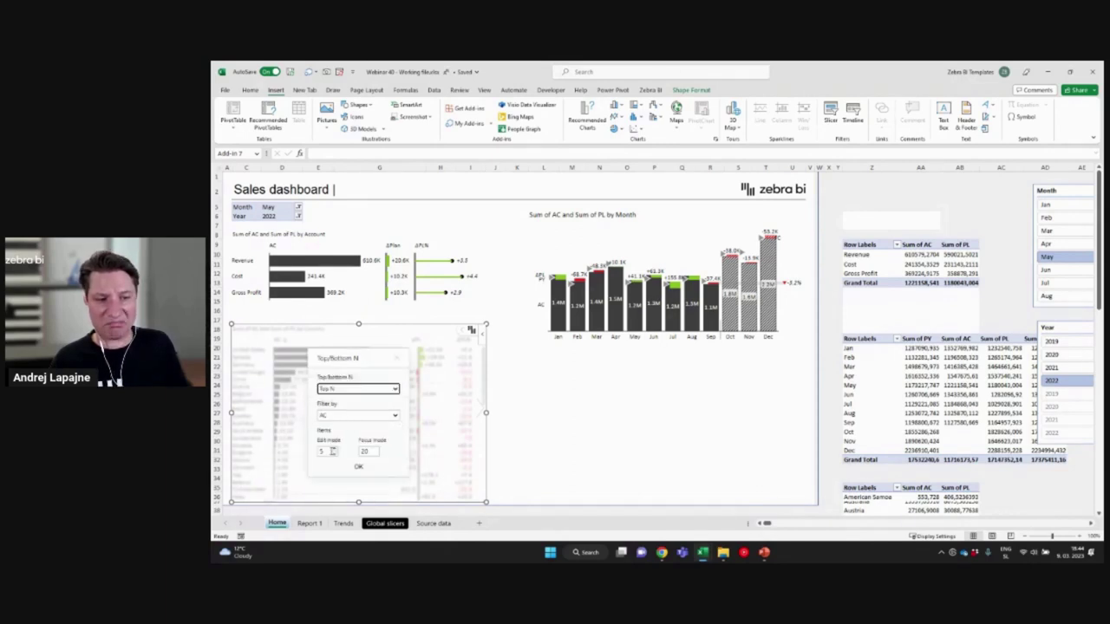
double_click(326, 452)
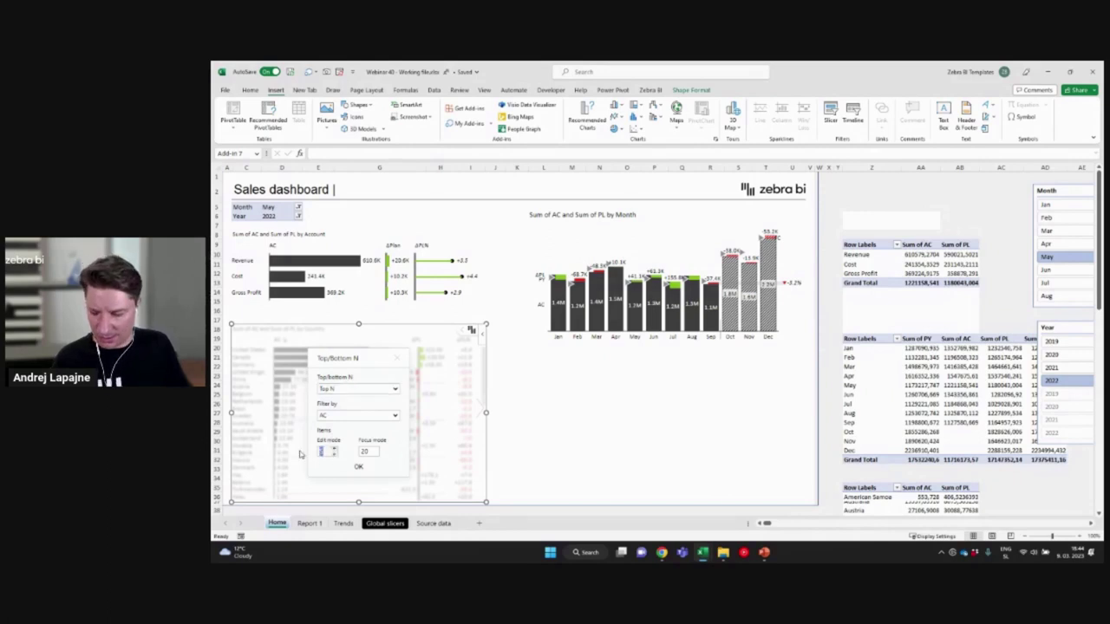
left_click(357, 469)
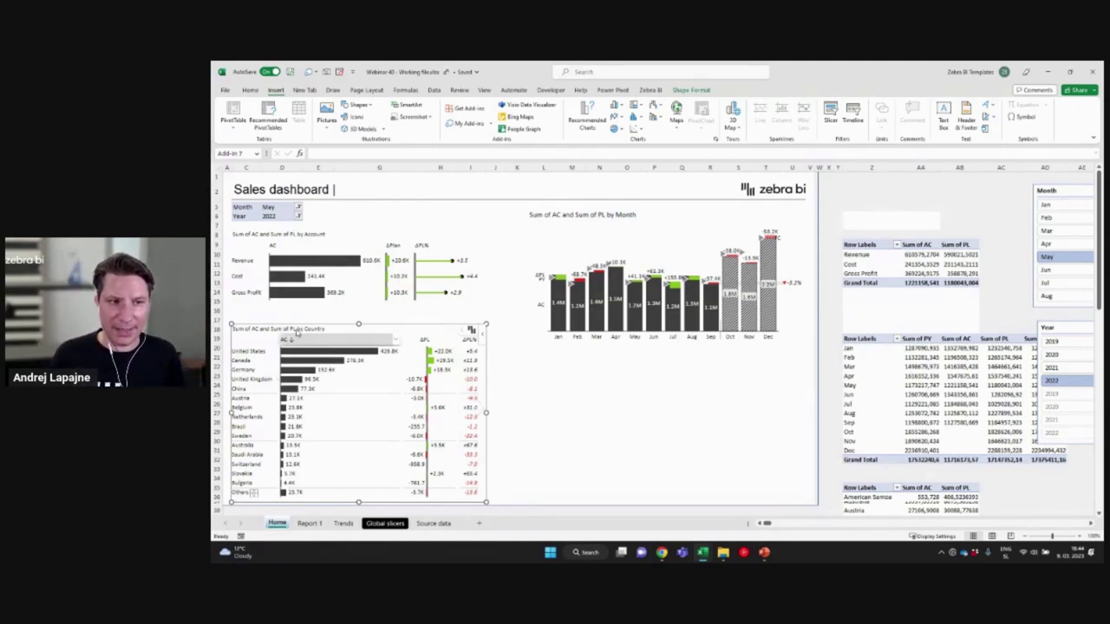
left_click(310, 303)
left_click(498, 233)
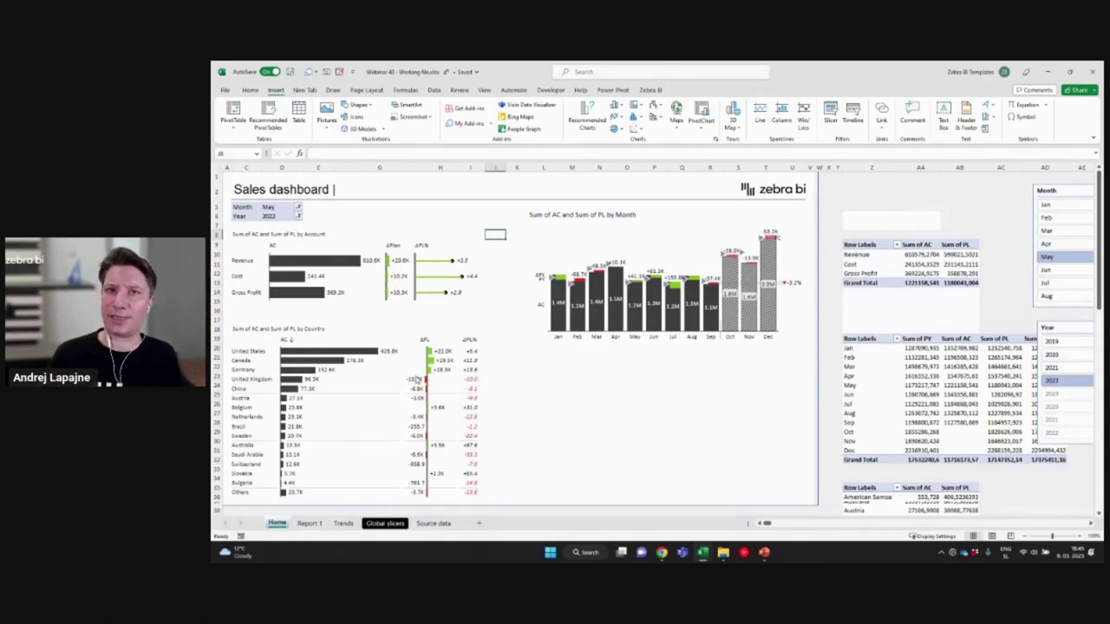
left_click(379, 310)
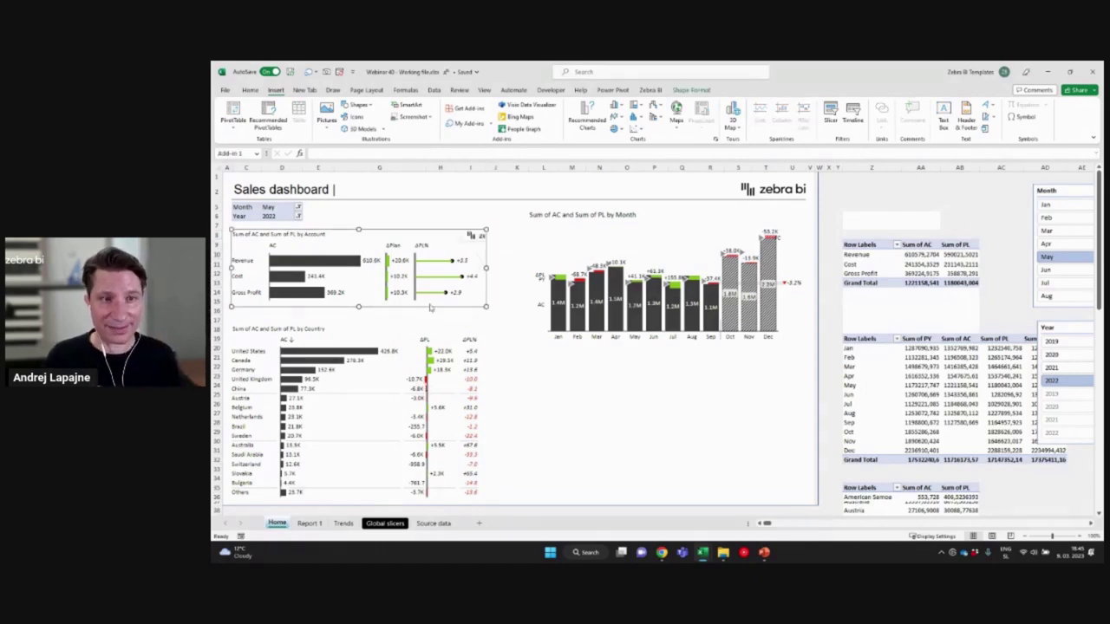
left_click(502, 227)
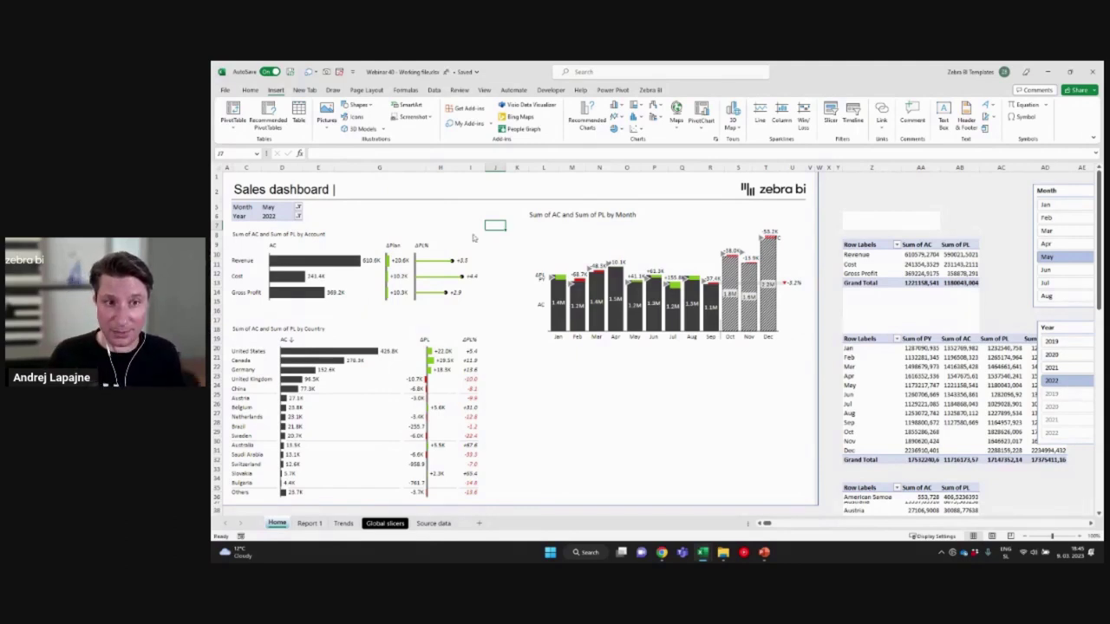
left_click(490, 213)
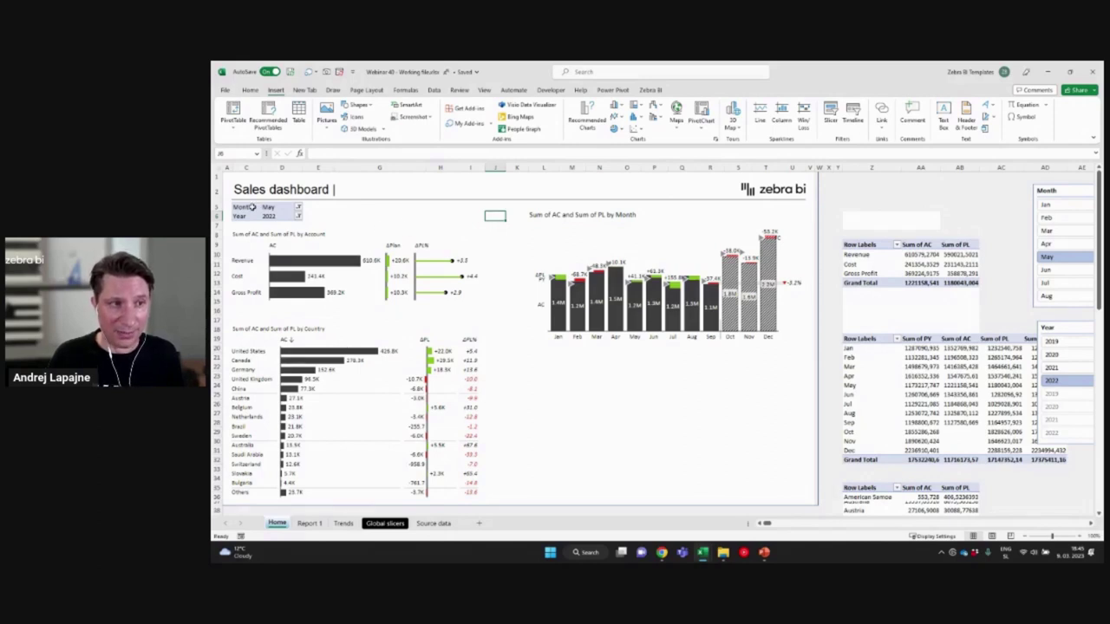
- Copy the Month and Year filter cells from Home into cell C5 on Report 1
left_click_drag(251, 208, 286, 212)
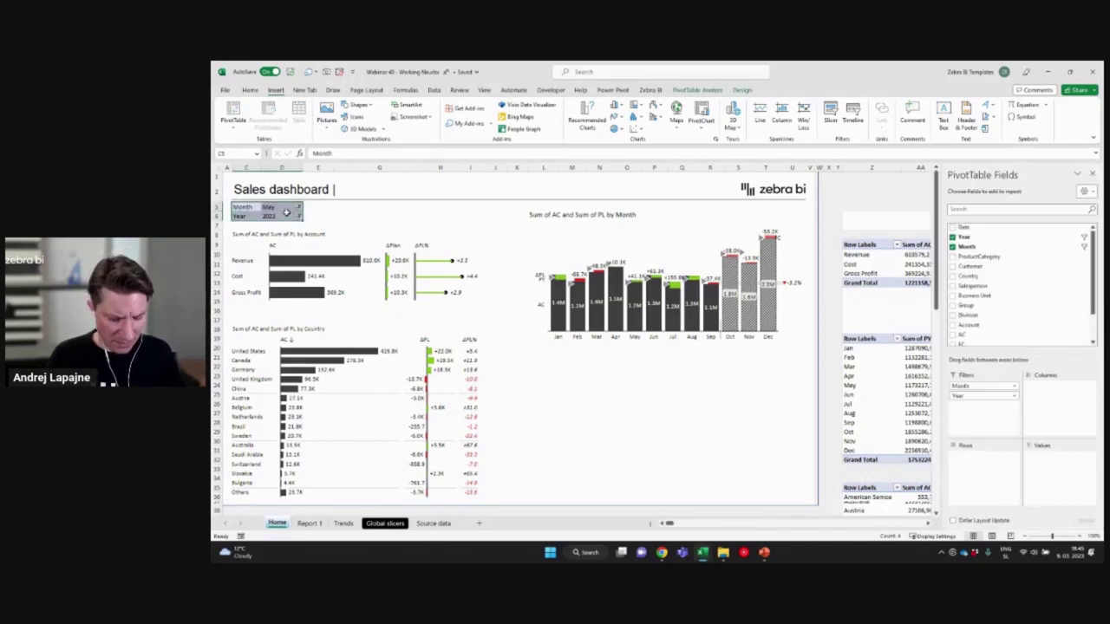
key("ctrl+c")
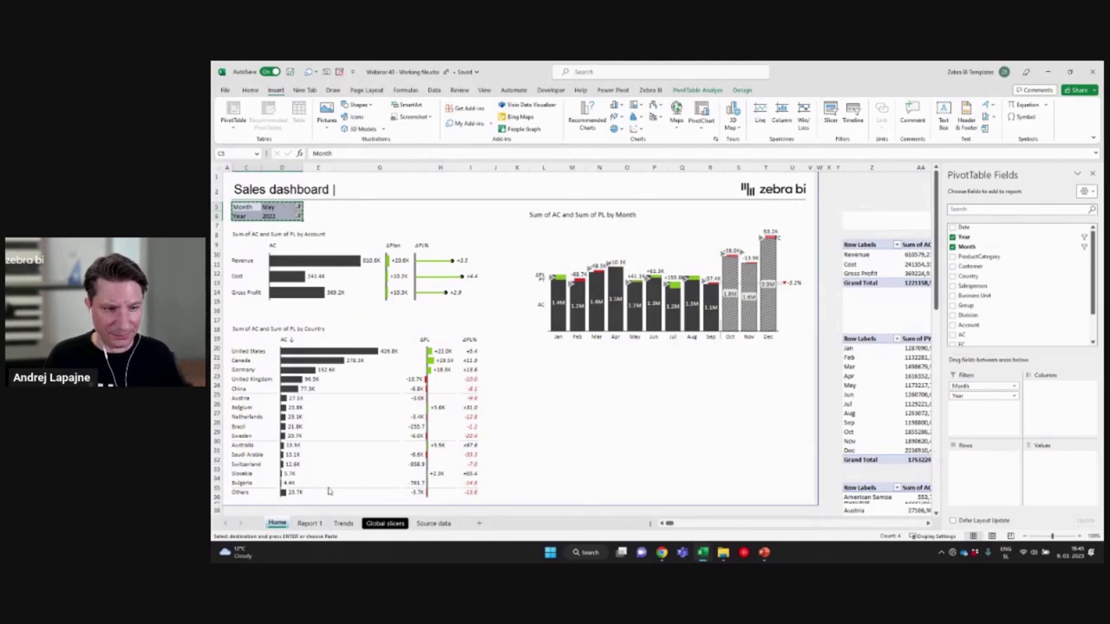
left_click(310, 523)
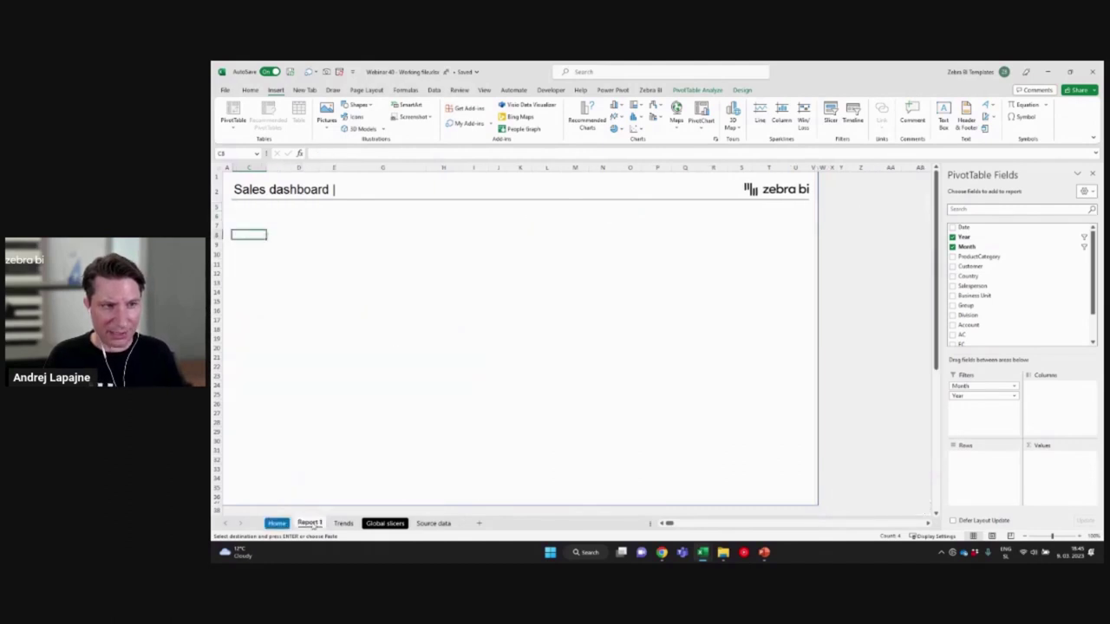
left_click(239, 211)
key("ctrl+v")
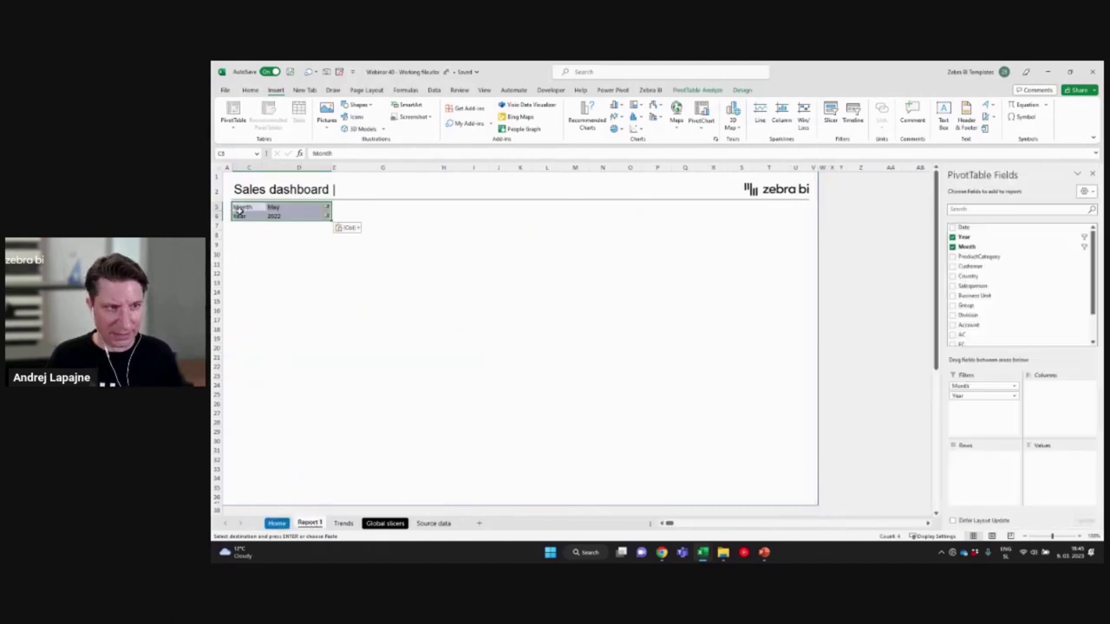
left_click(276, 524)
left_click(322, 206)
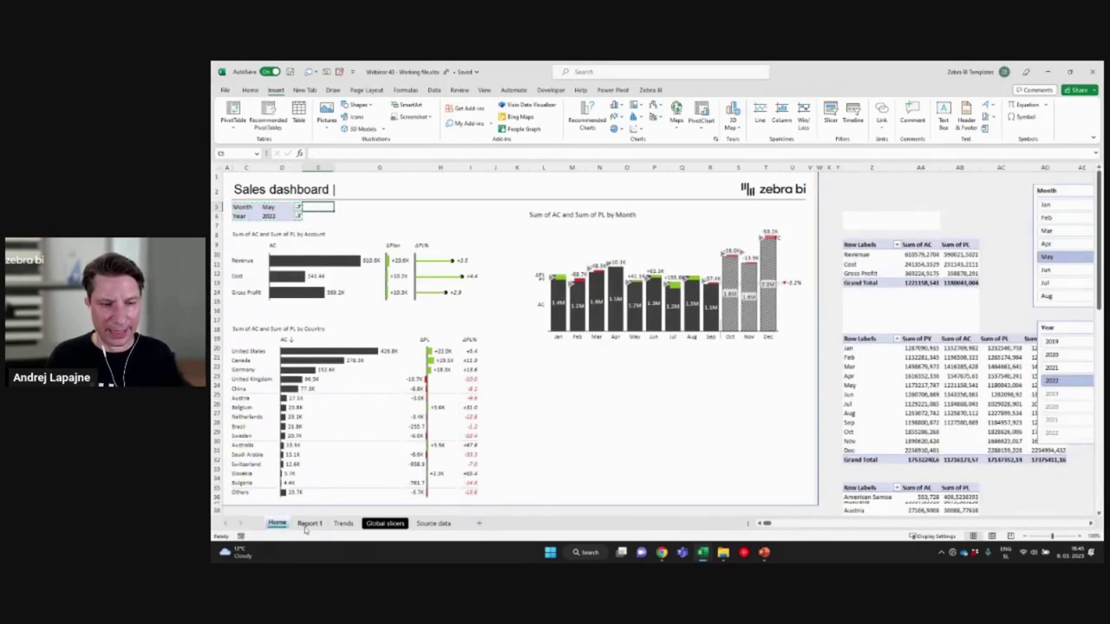
left_click(323, 264)
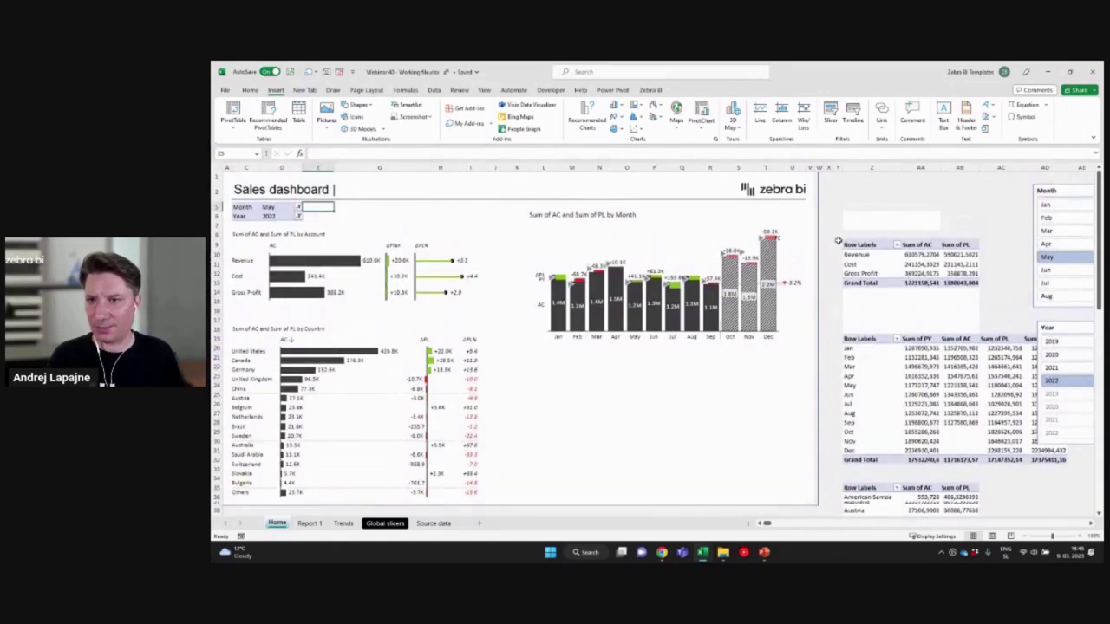
- Move the account pivot table from Home to cell Z7 on Report 1
left_click_drag(837, 242, 955, 284)
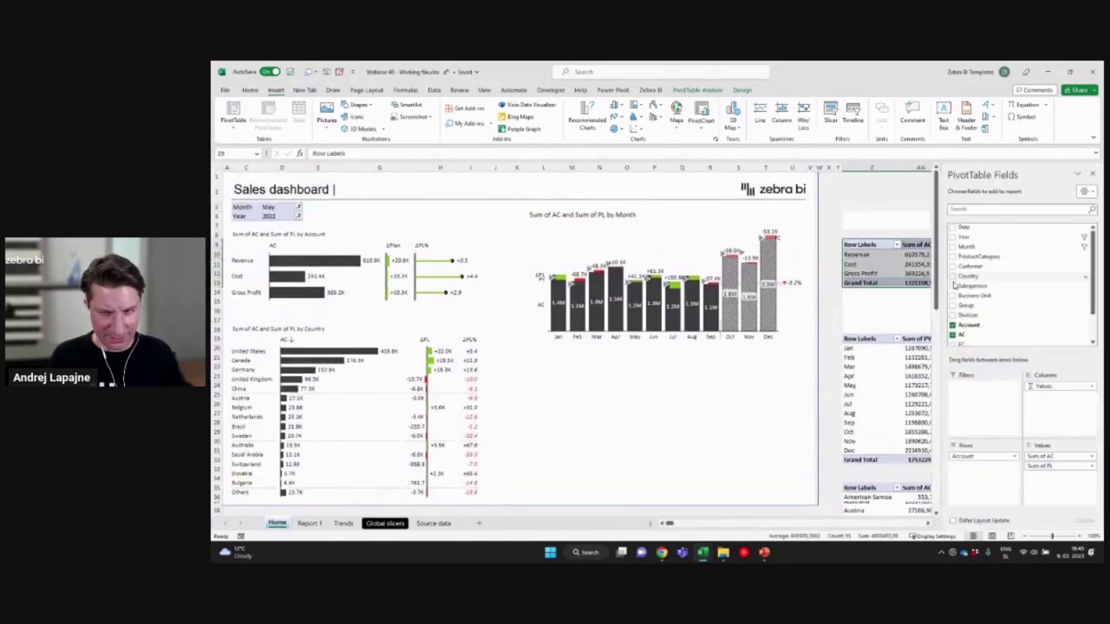
key("ctrl+x")
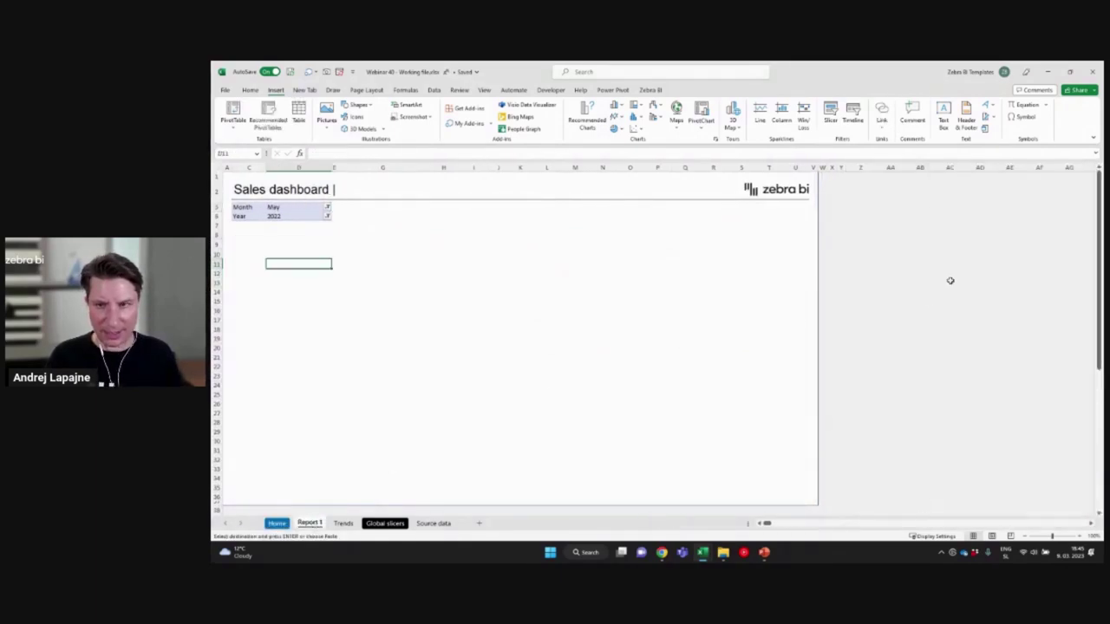
left_click(858, 225)
key("ctrl+v")
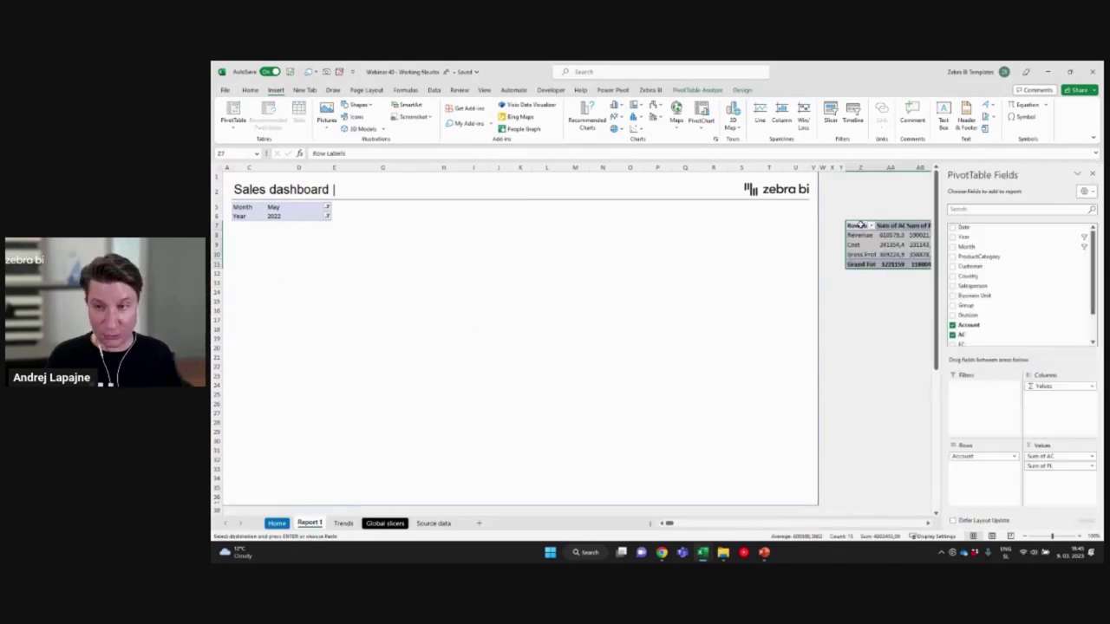
- Replace Account in the pivot rows with Country, then Customer beneath it
left_click(854, 245)
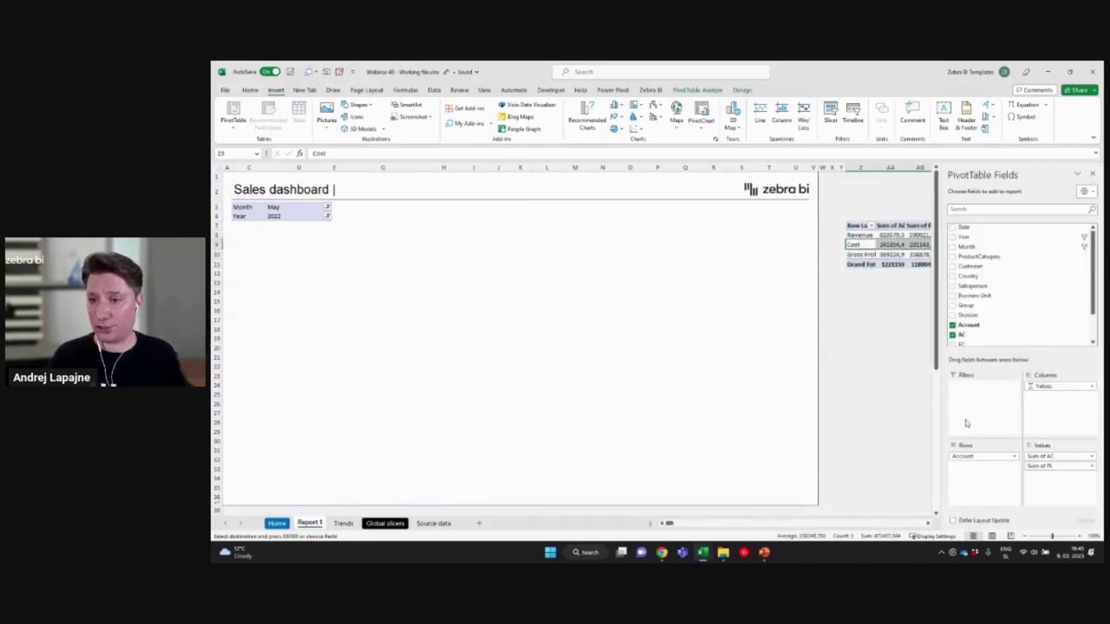
left_click_drag(962, 457, 905, 390)
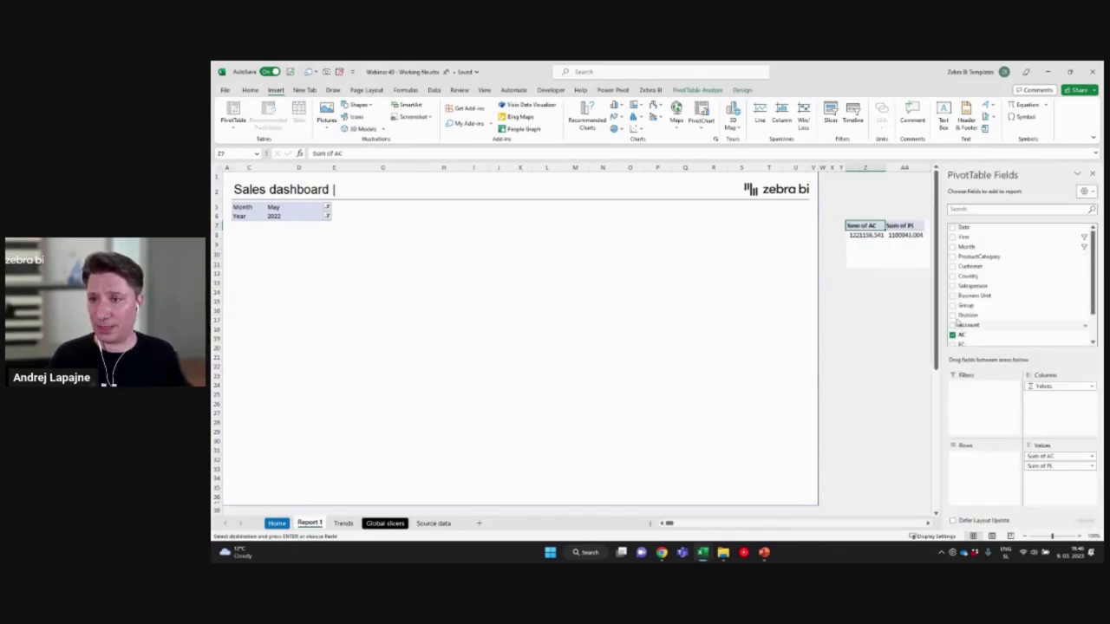
left_click_drag(968, 276, 993, 461)
left_click_drag(971, 259, 992, 466)
left_click(888, 292)
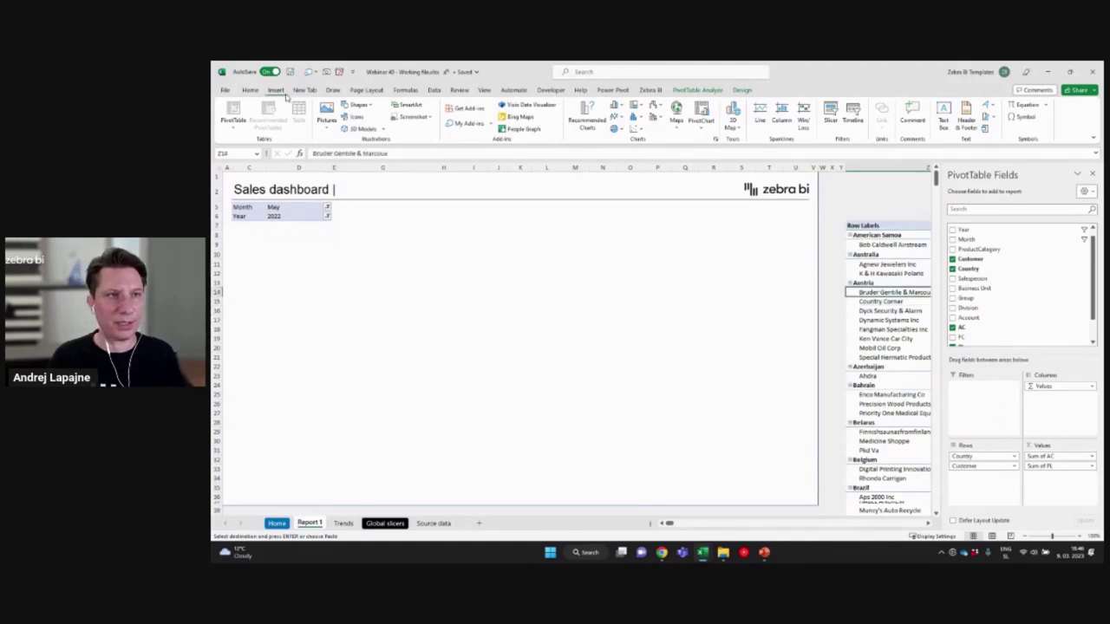
- Insert a Zebra BI Tables visual on the free licence, then select the pivot table to show its fields
left_click(491, 124)
left_click(491, 125)
left_click(491, 124)
left_click(489, 153)
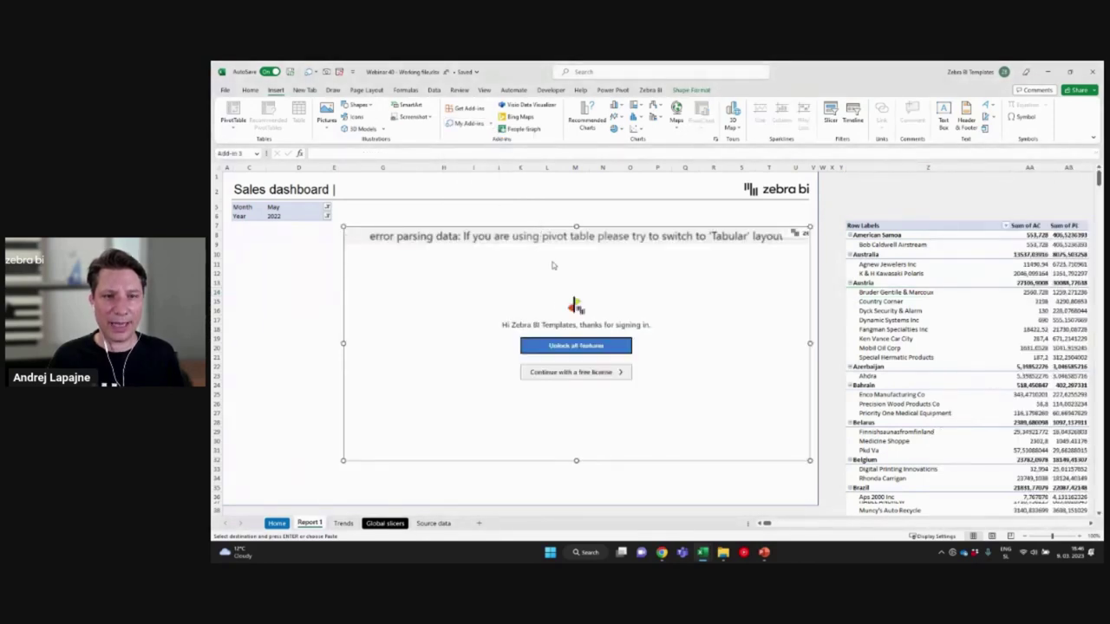
left_click(572, 373)
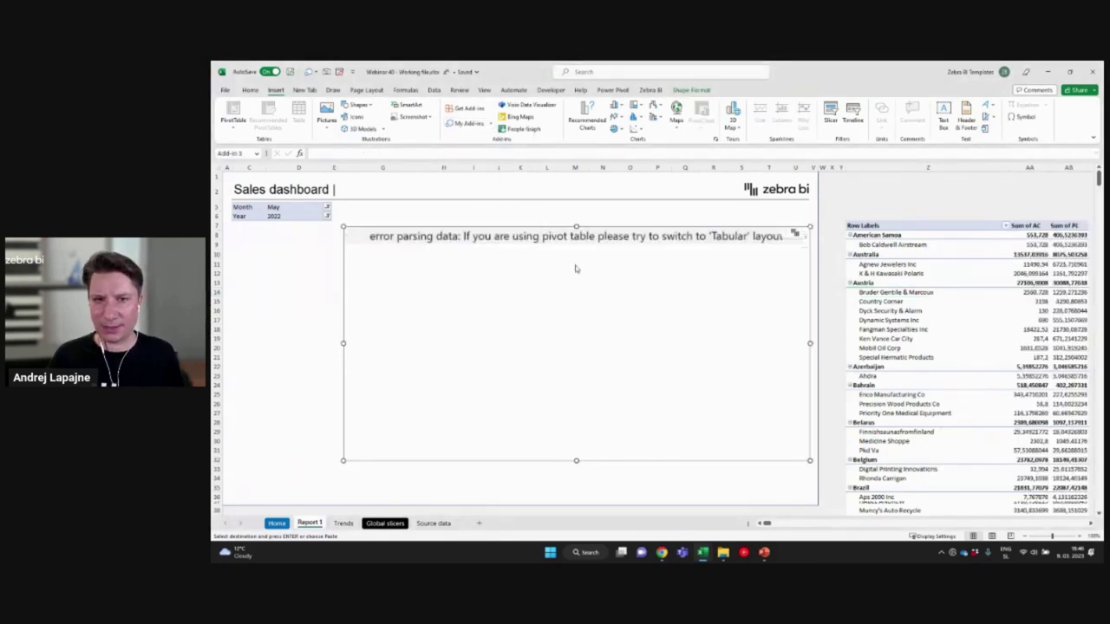
left_click(483, 232)
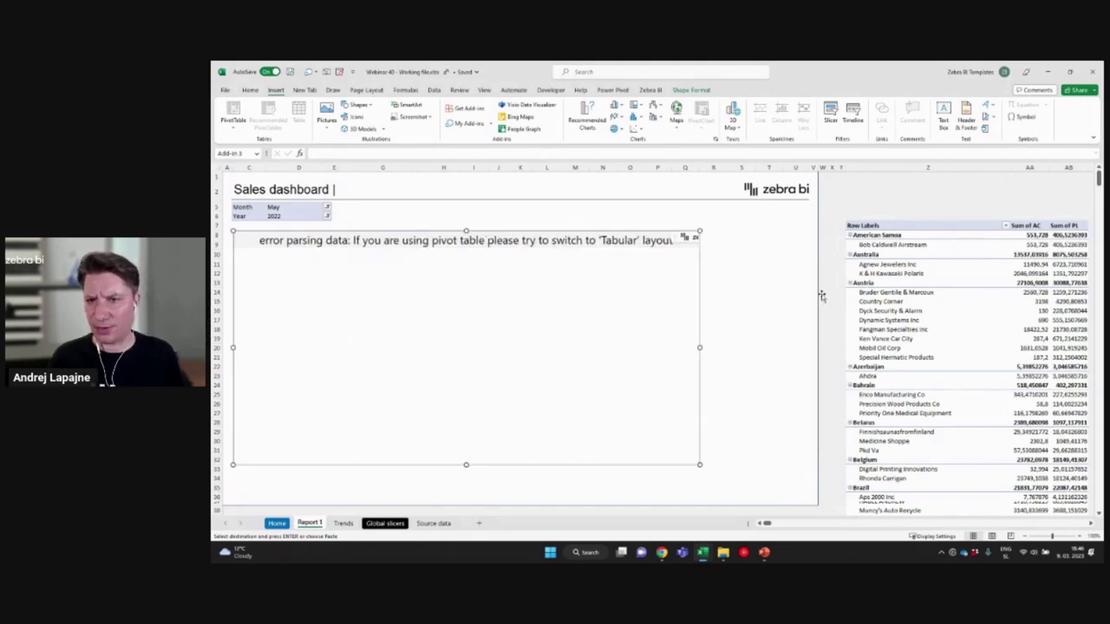
left_click(894, 243)
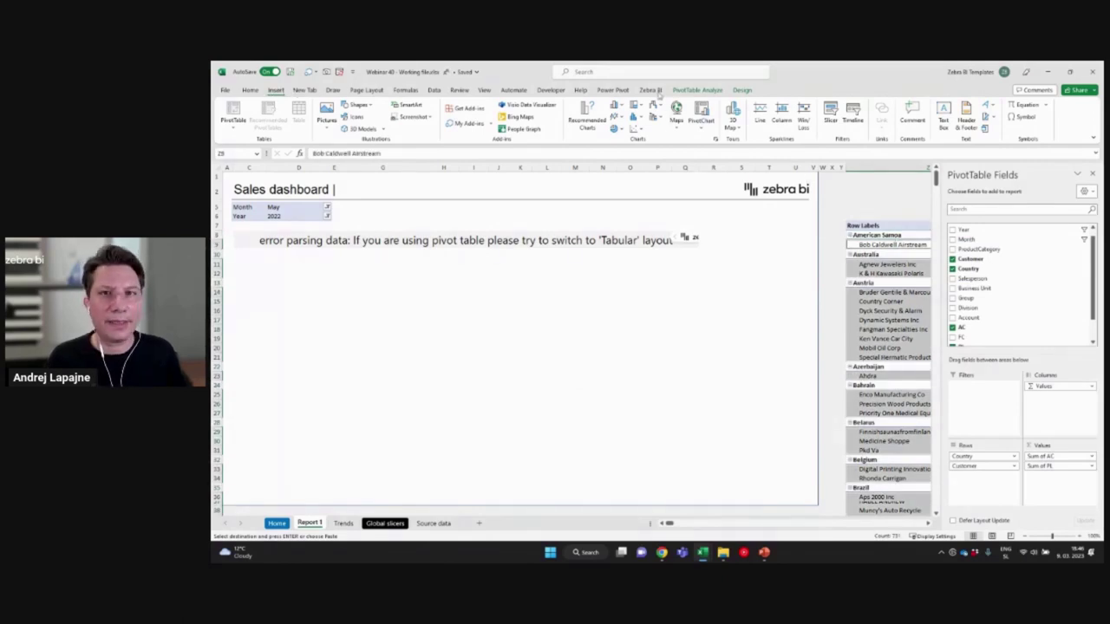
- Set the country/customer pivot table's Report Layout to Show in Tabular Form
left_click(707, 92)
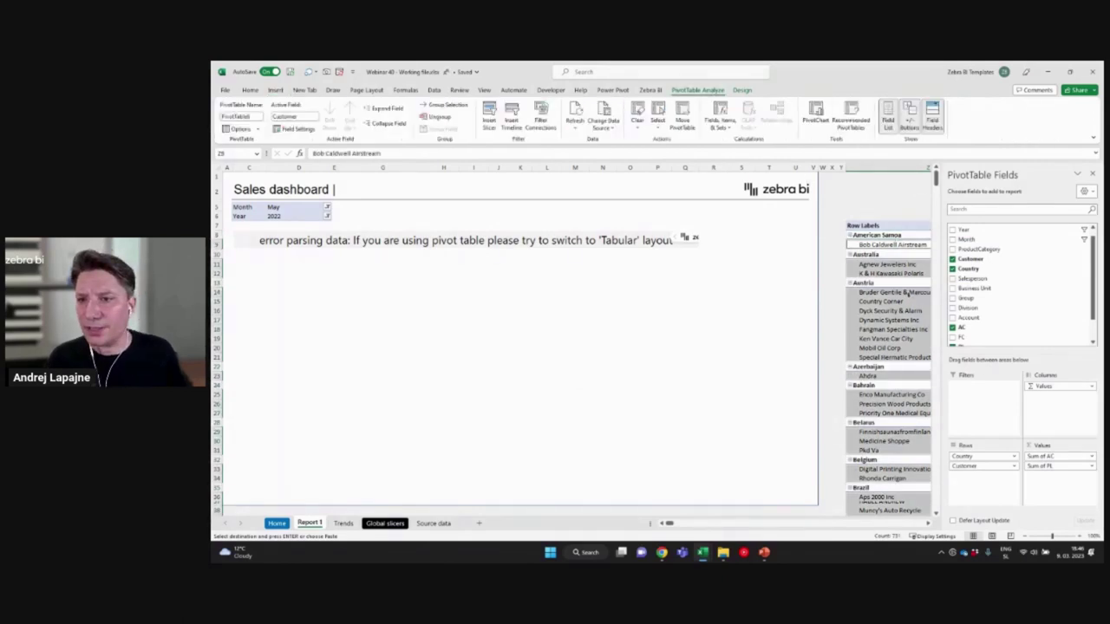
left_click(906, 293)
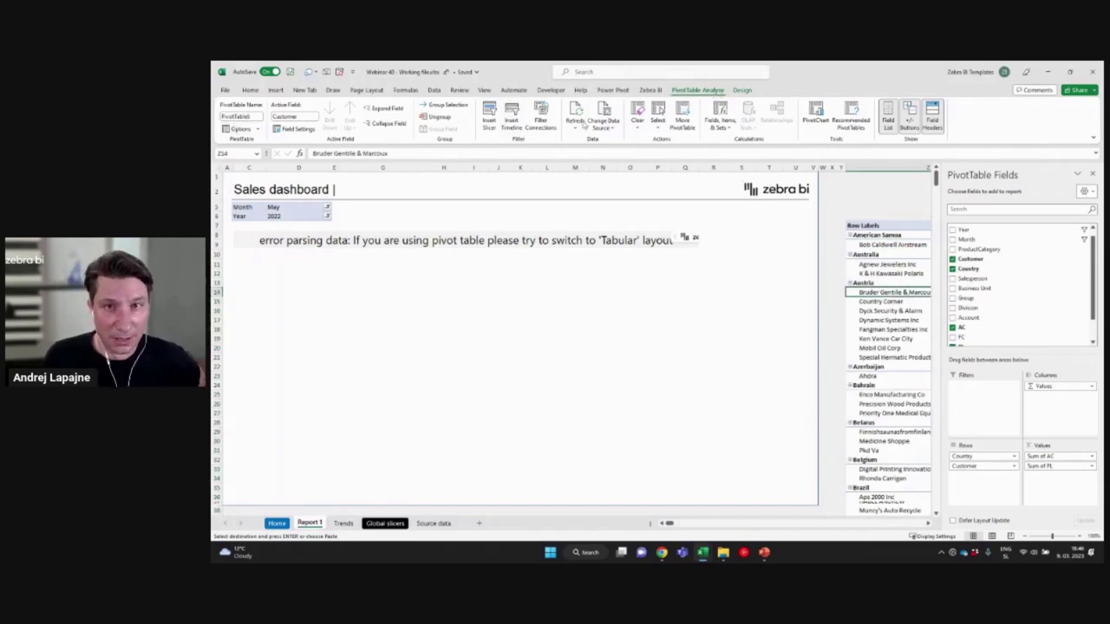
left_click(751, 91)
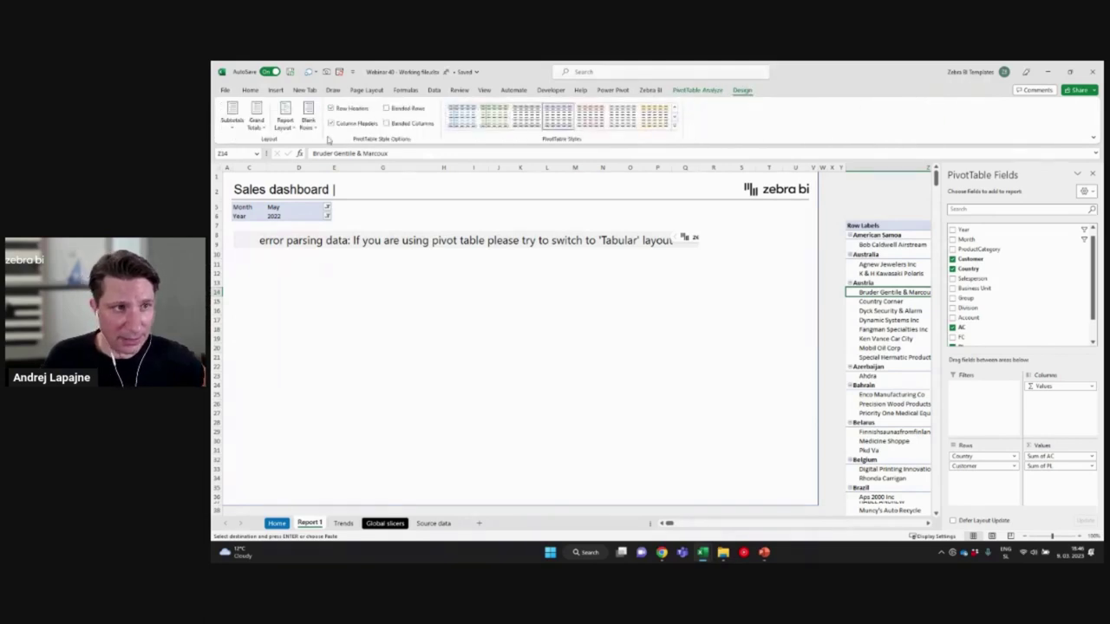
left_click(287, 123)
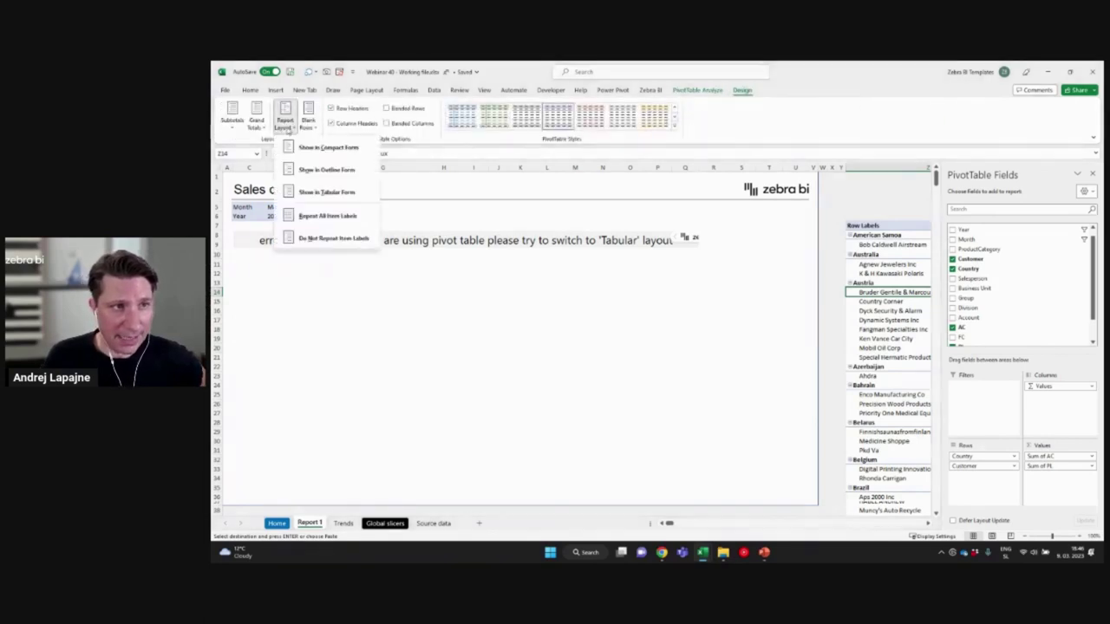
left_click(342, 199)
left_click(859, 307)
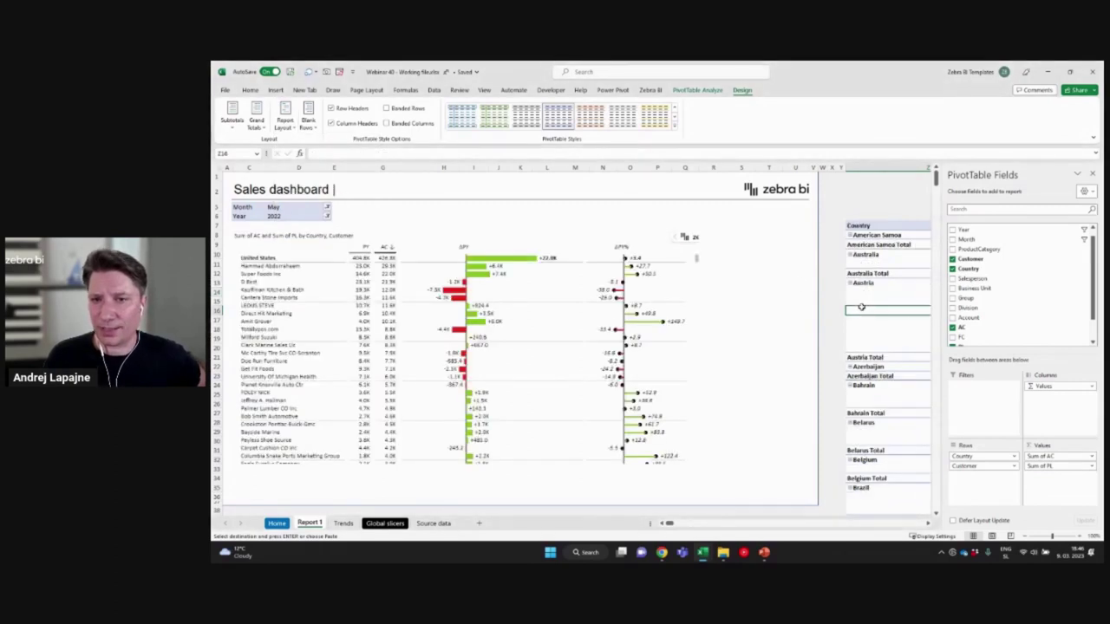
left_click(874, 234)
left_click(611, 240)
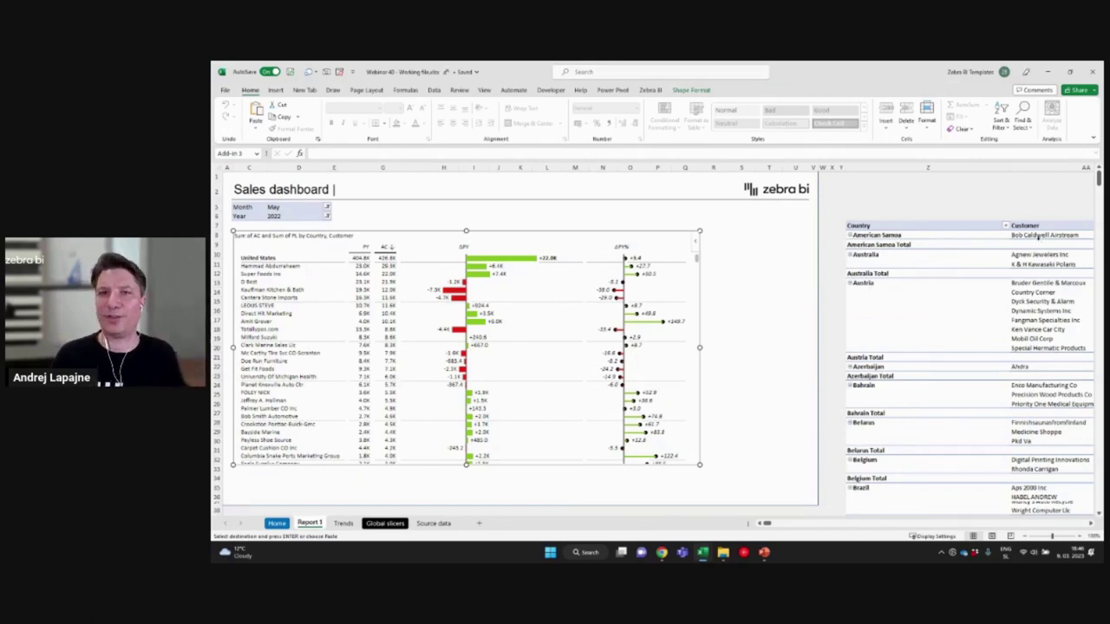
- Enlarge the Zebra BI table by dragging its corner toward the lower right
left_click(419, 227)
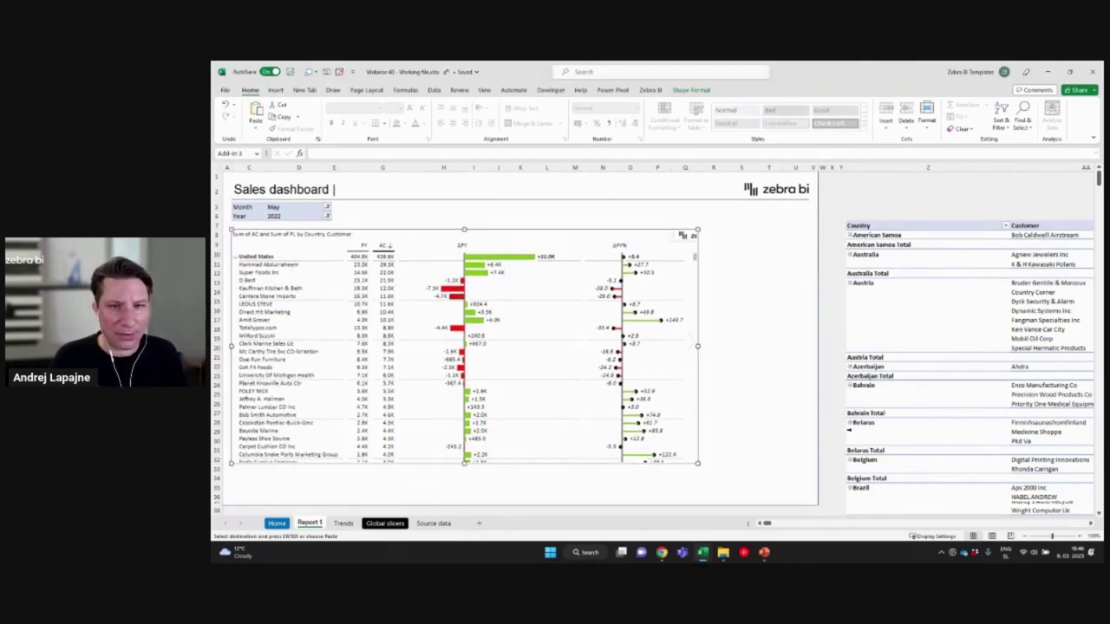
left_click_drag(697, 464, 803, 494)
left_click(441, 217)
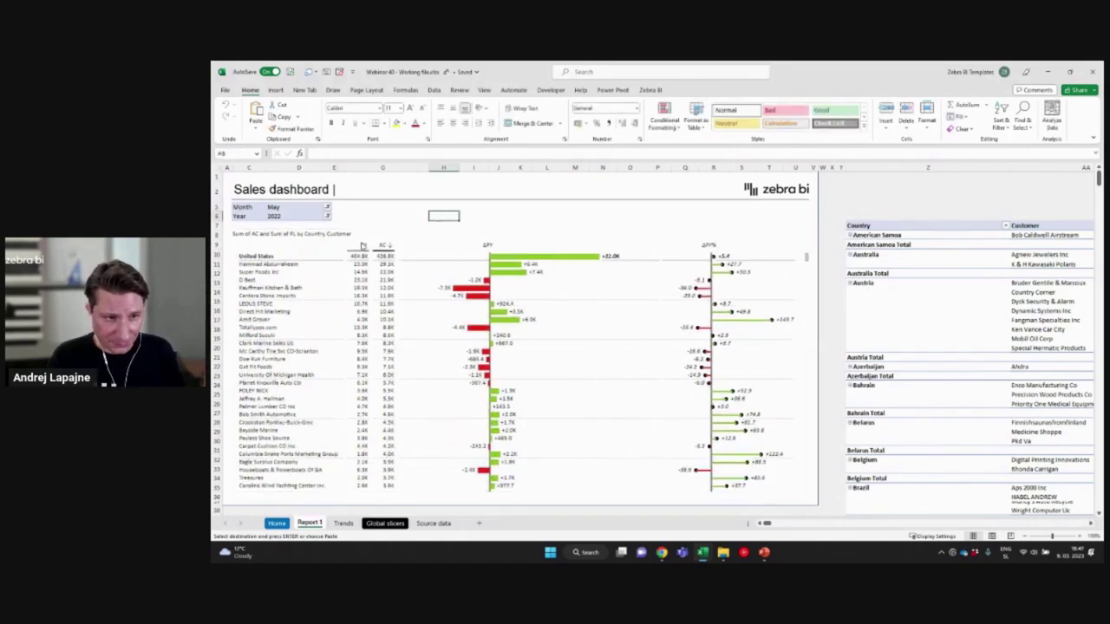
- In the Zebra BI visual settings, set the comparison series to Sum of PL
left_click(572, 234)
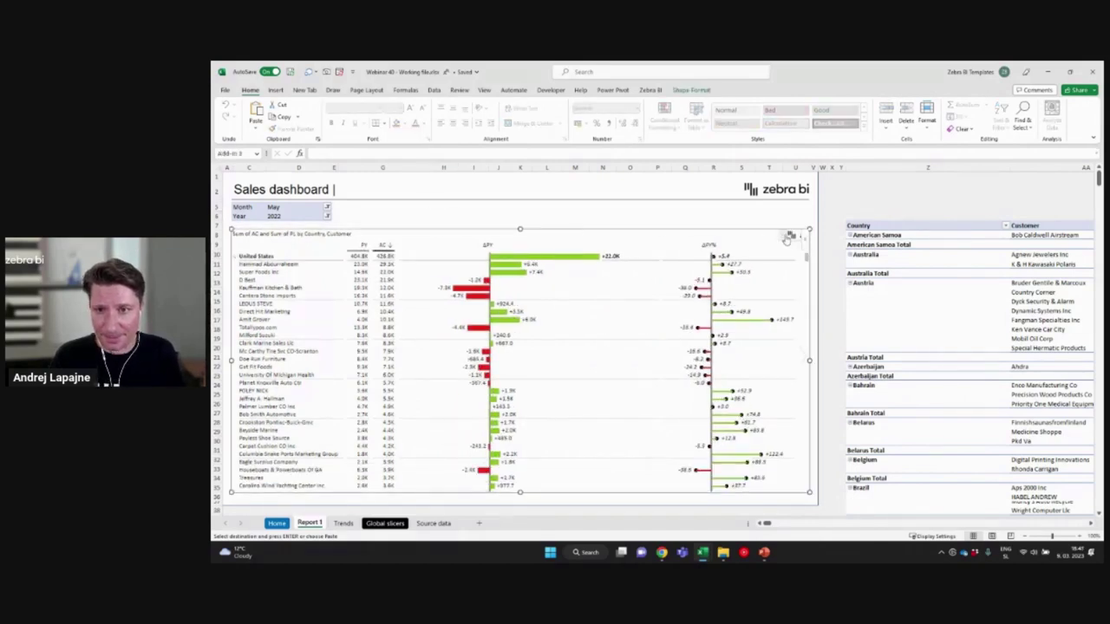
left_click(784, 236)
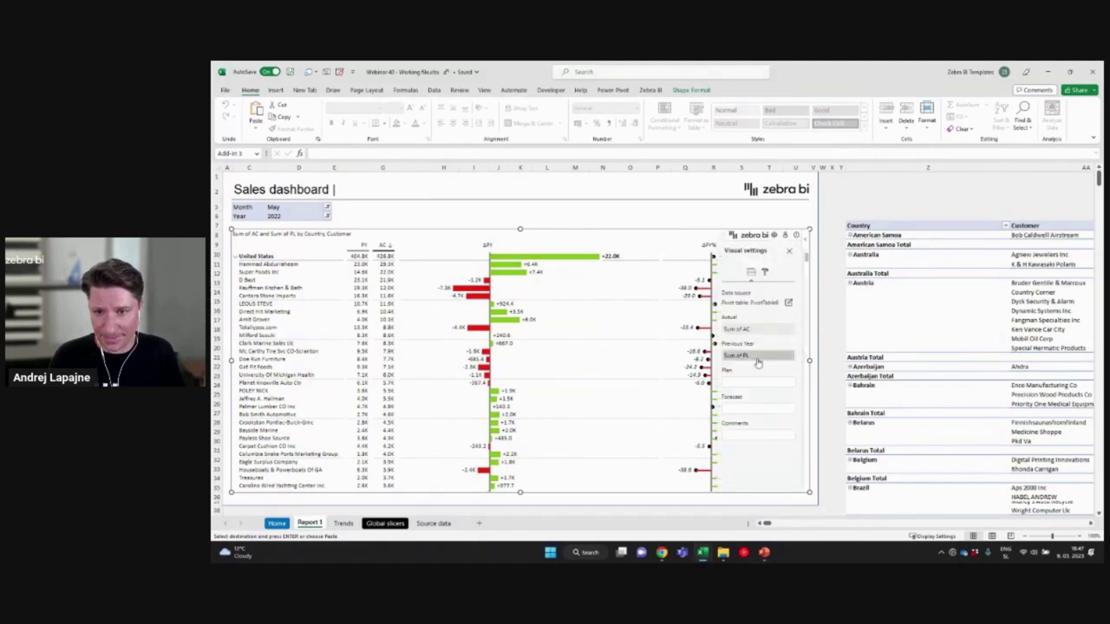
left_click(657, 216)
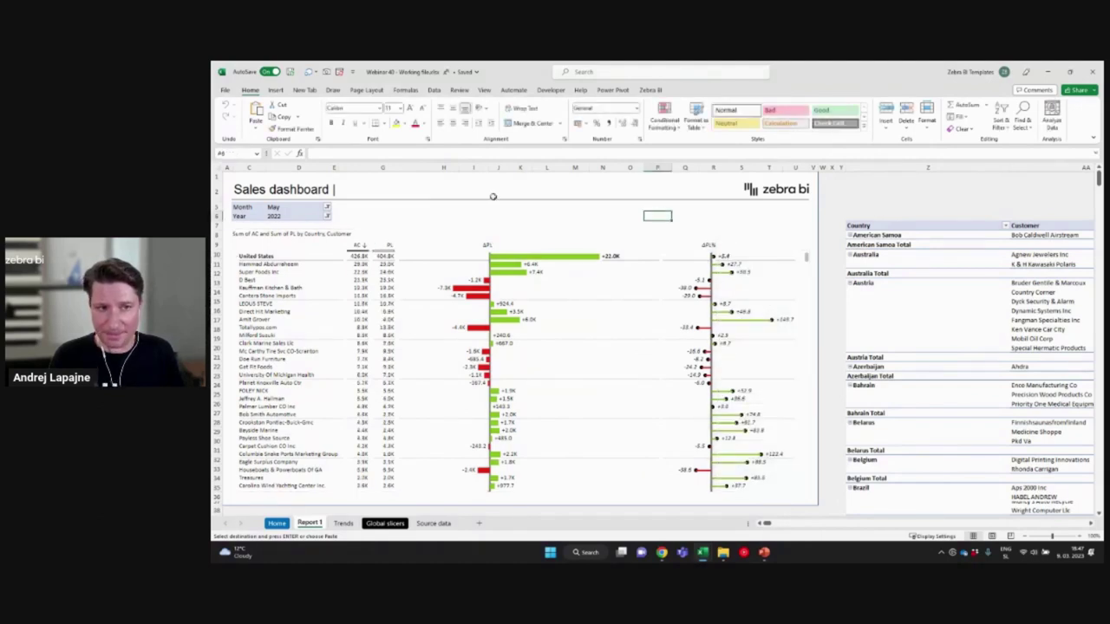
left_click(241, 257)
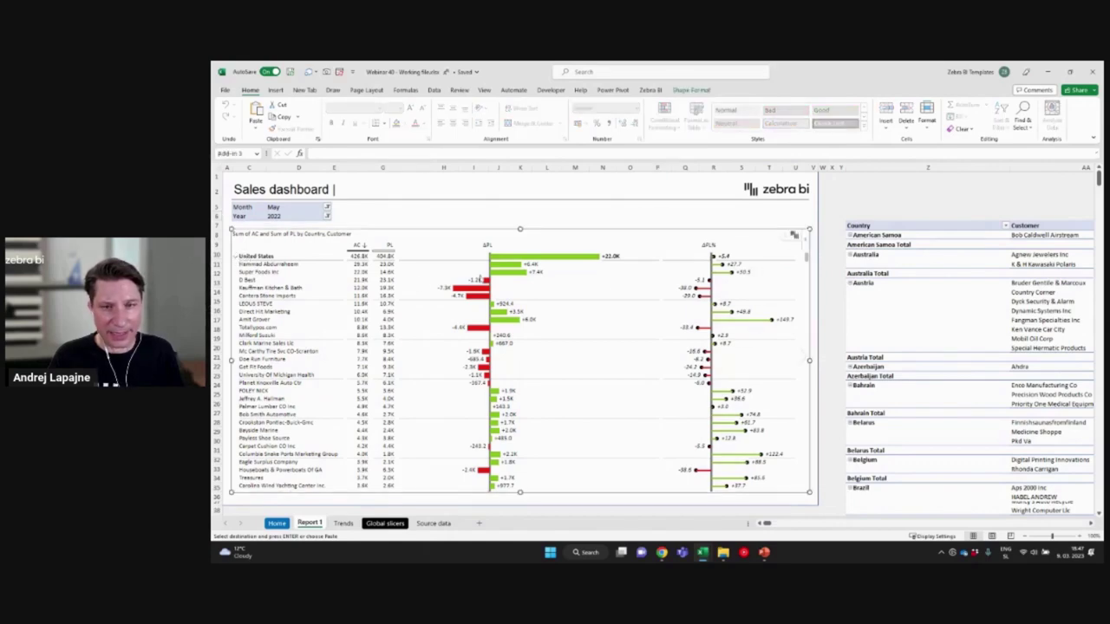
- Collapse the entire row field so the Zebra BI table shows only countries
scroll(600, 327, "down", 9)
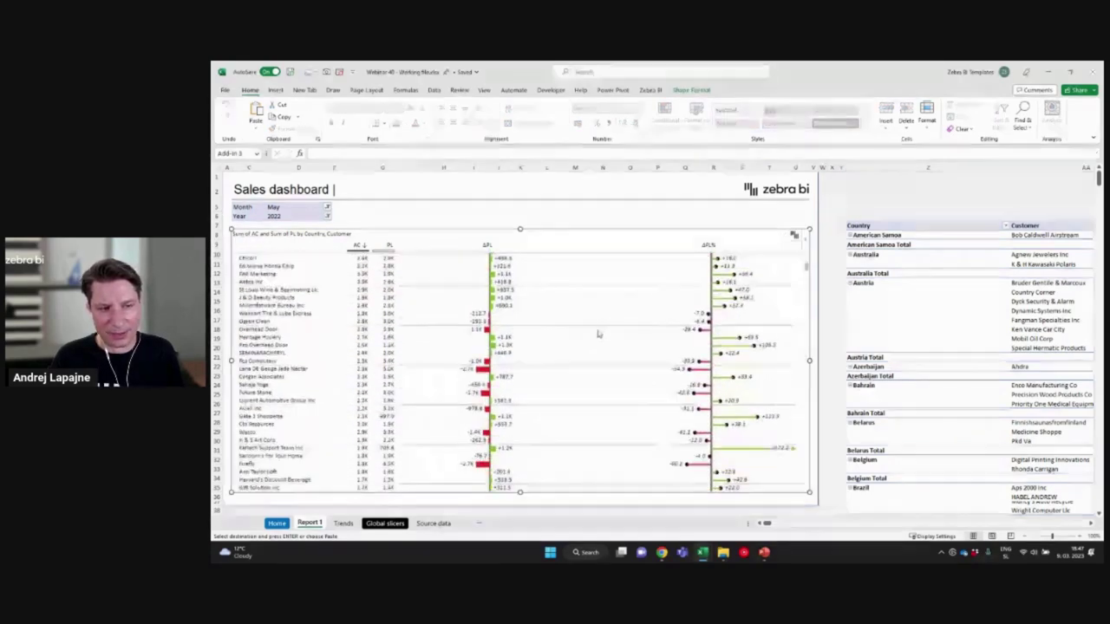
scroll(594, 346, "down", 9)
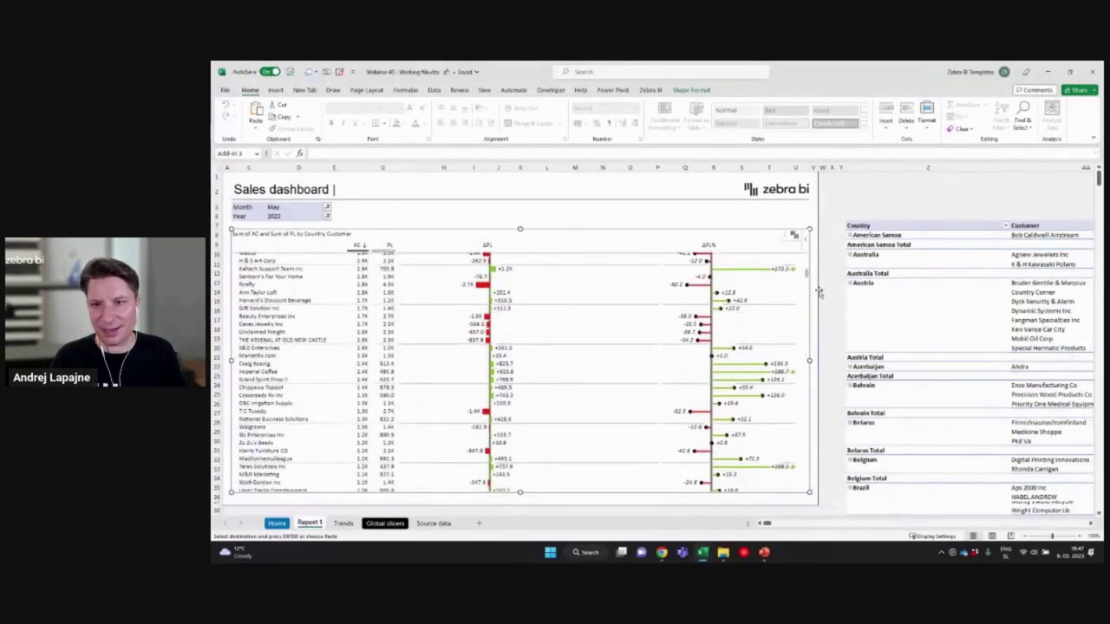
left_click_drag(807, 274, 807, 255)
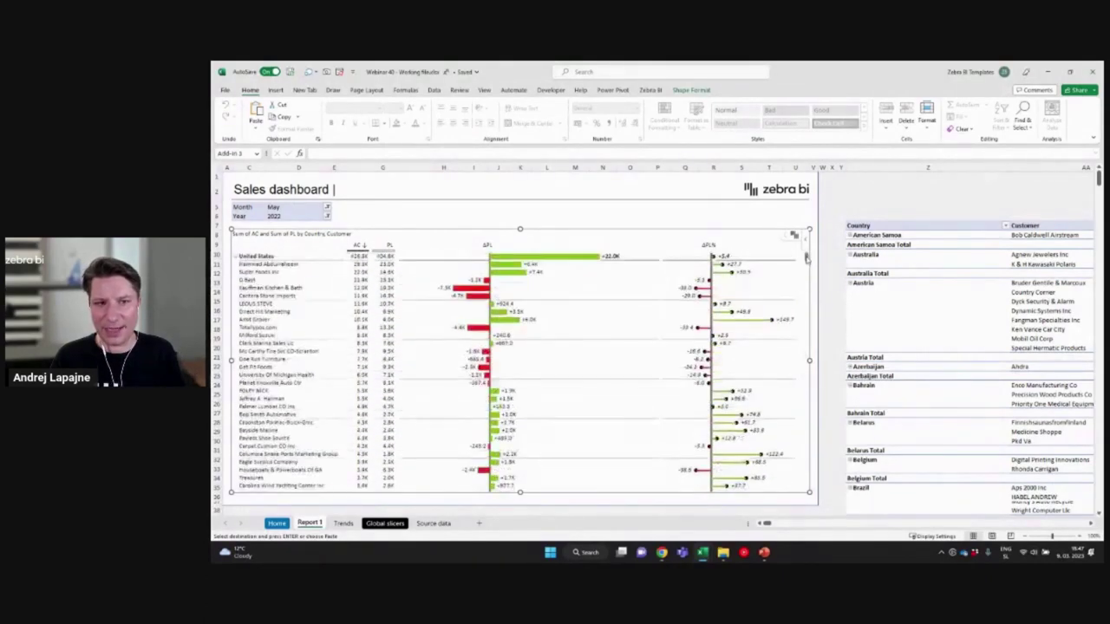
left_click(242, 256)
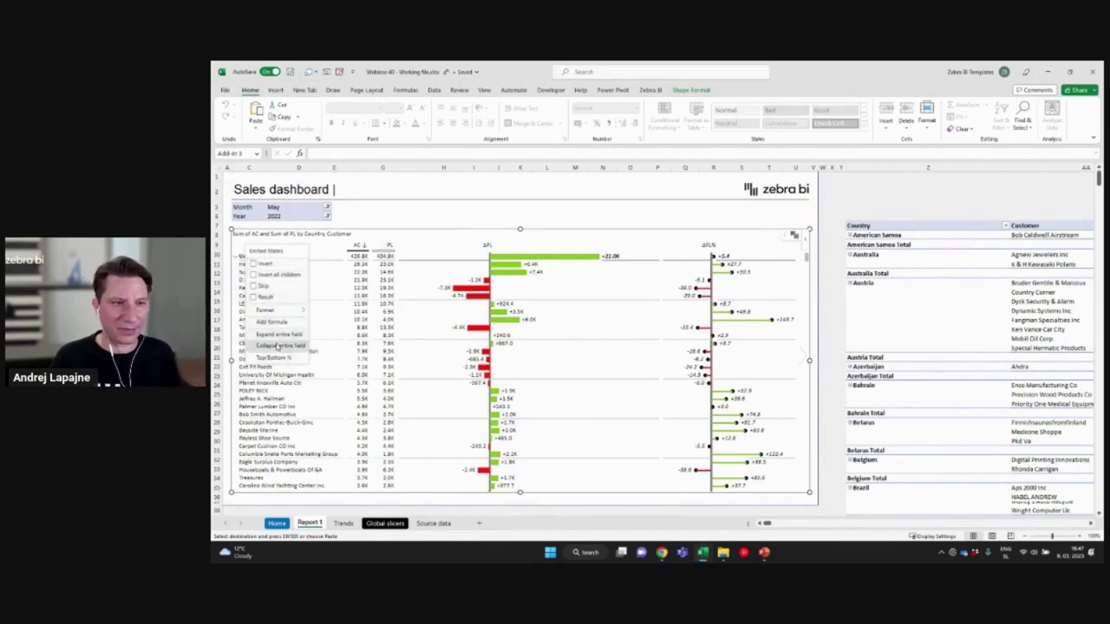
left_click(277, 345)
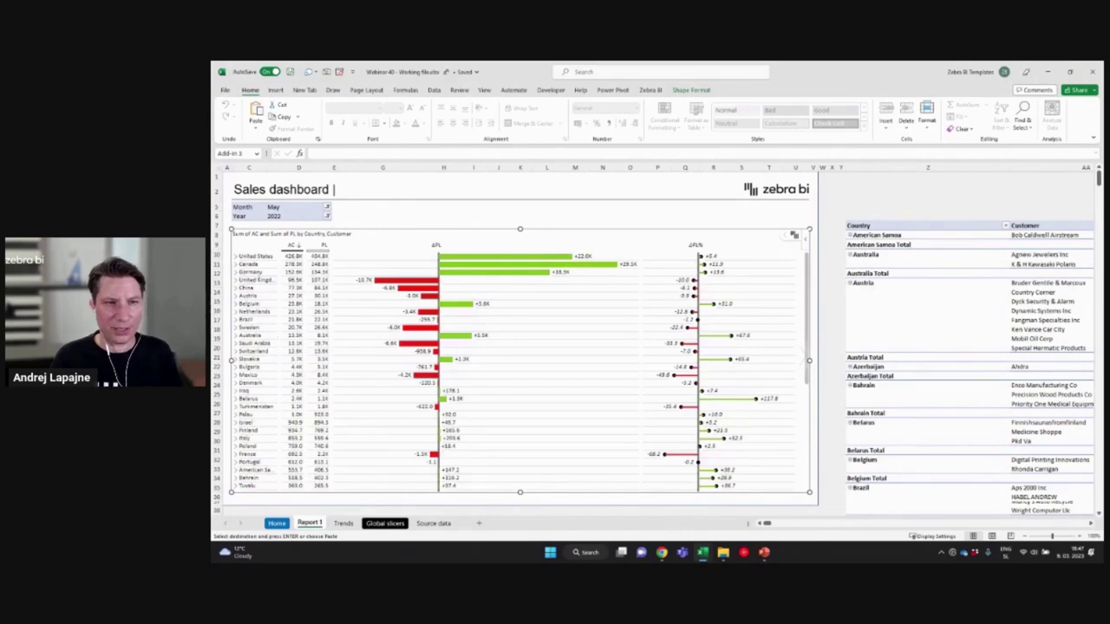
left_click(395, 213)
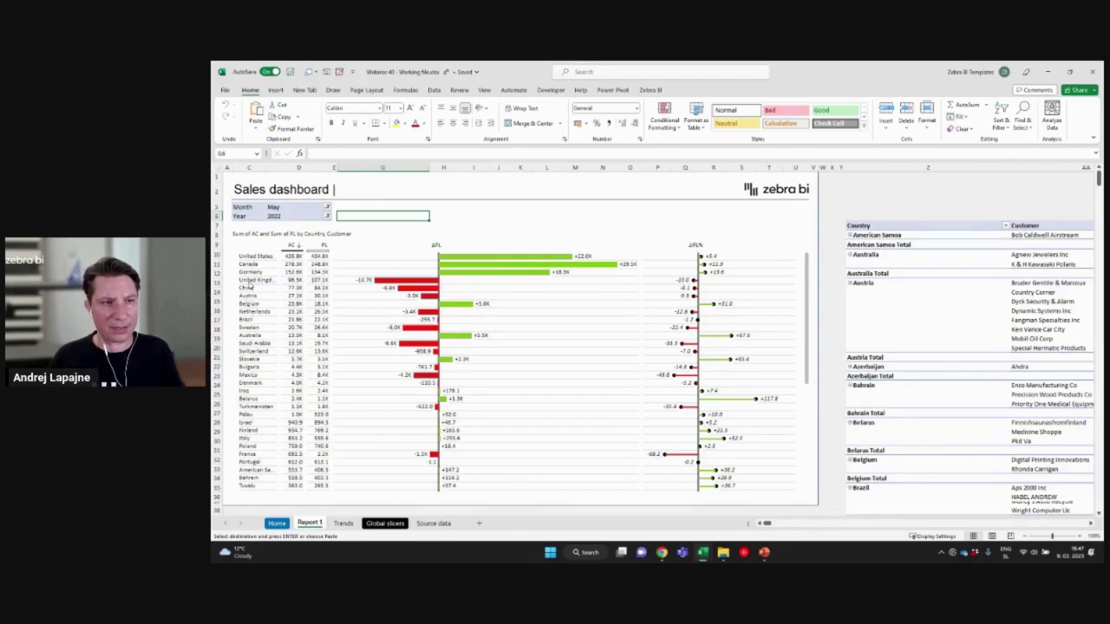
- Expand United Kingdom to list its customers
left_click(249, 285)
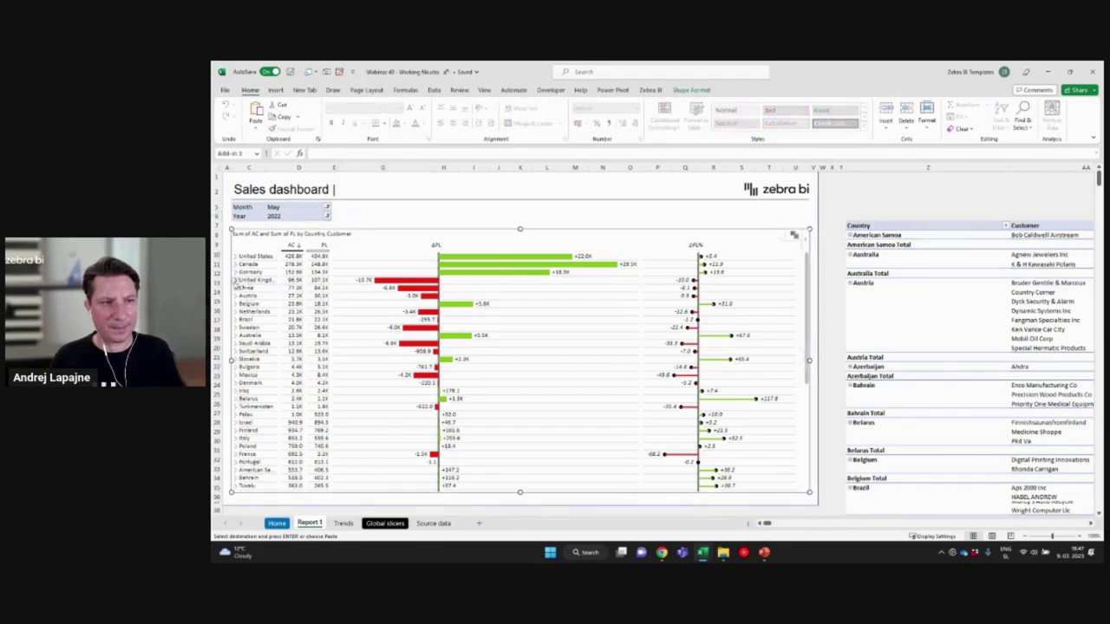
left_click(235, 281)
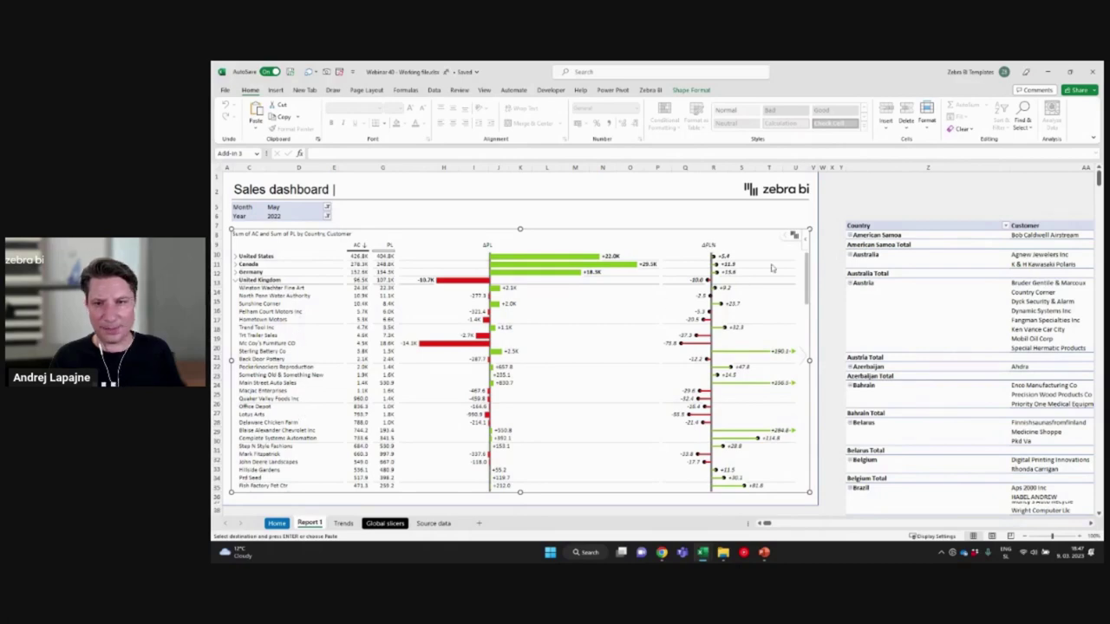
scroll(798, 266, "down", 1)
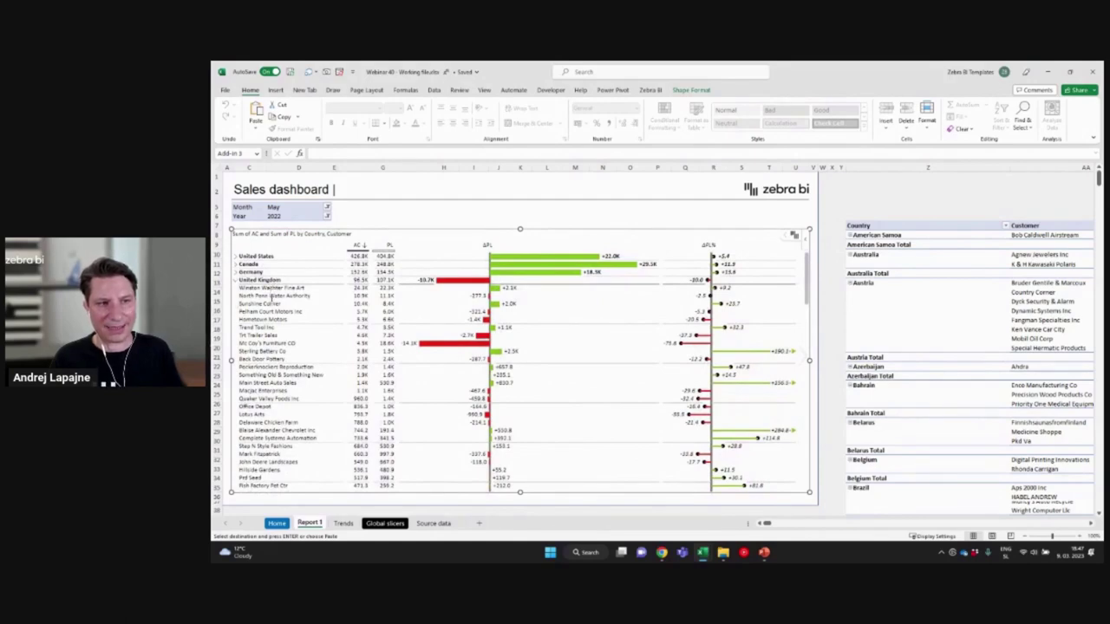
- Apply a Top N filter of 10 items to the Customer level, grouping the rest as Others
right_click(271, 295)
left_click(304, 354)
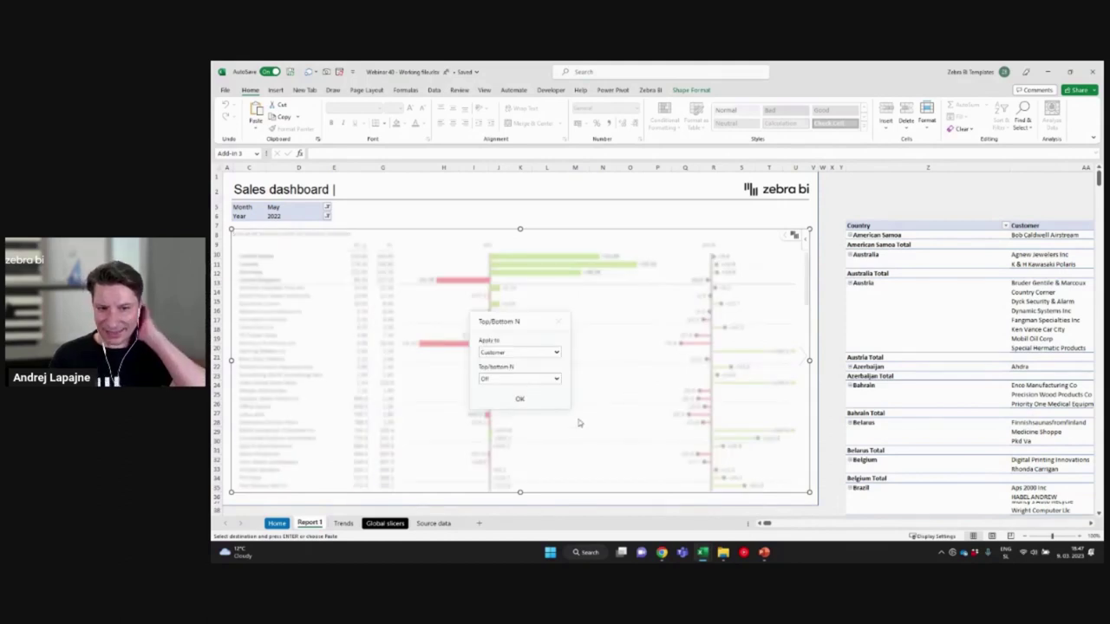
left_click(501, 380)
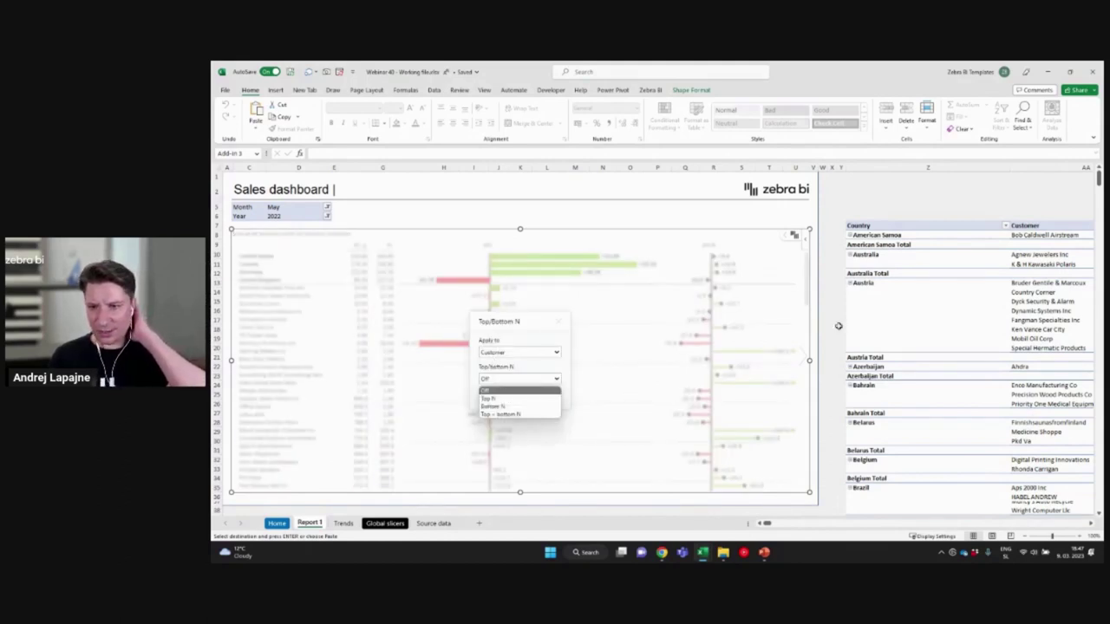
left_click(498, 352)
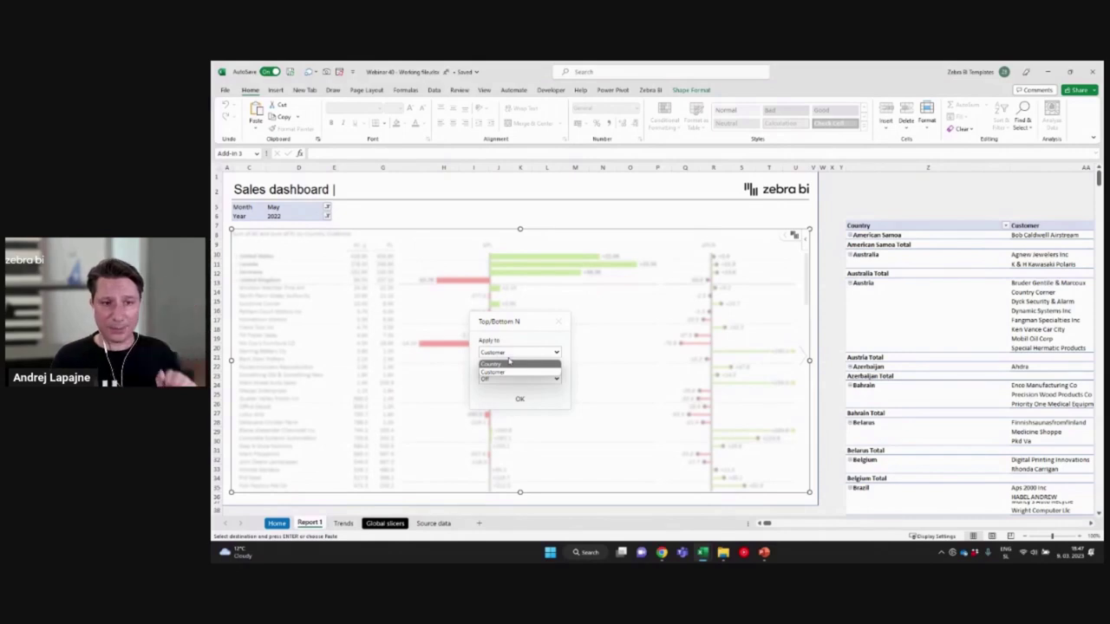
left_click(513, 376)
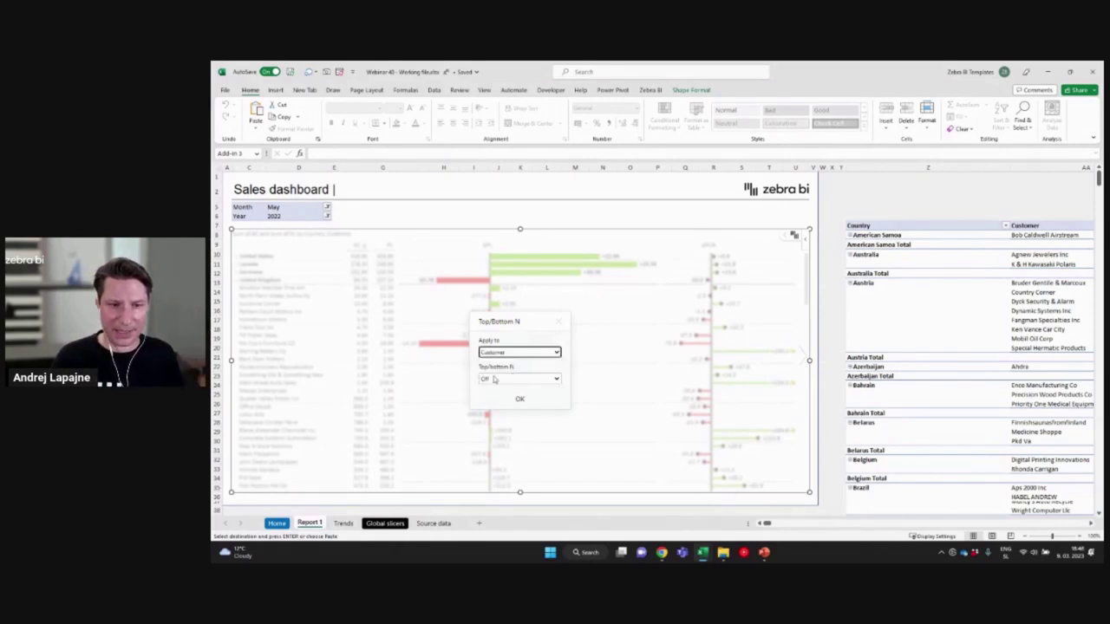
left_click(494, 379)
left_click(496, 398)
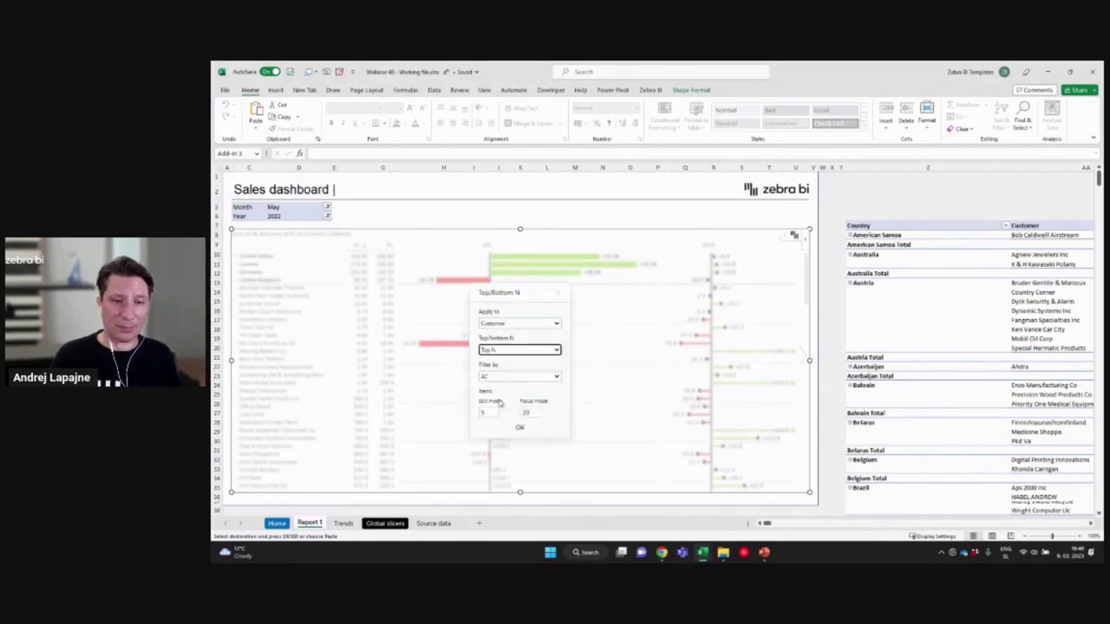
left_click(483, 413)
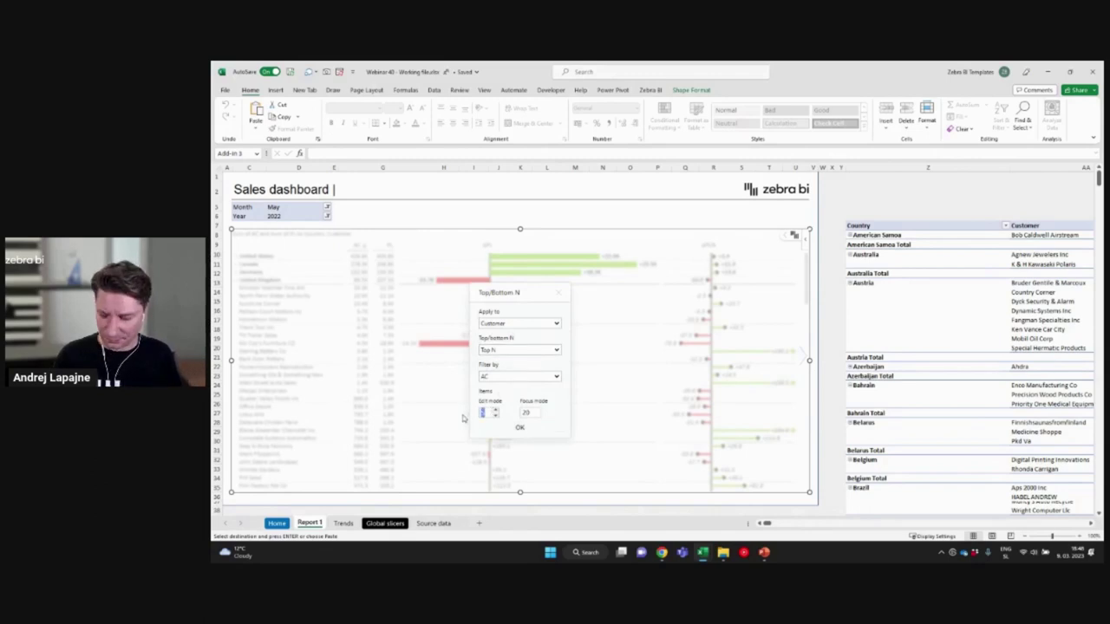
type("10")
left_click(520, 428)
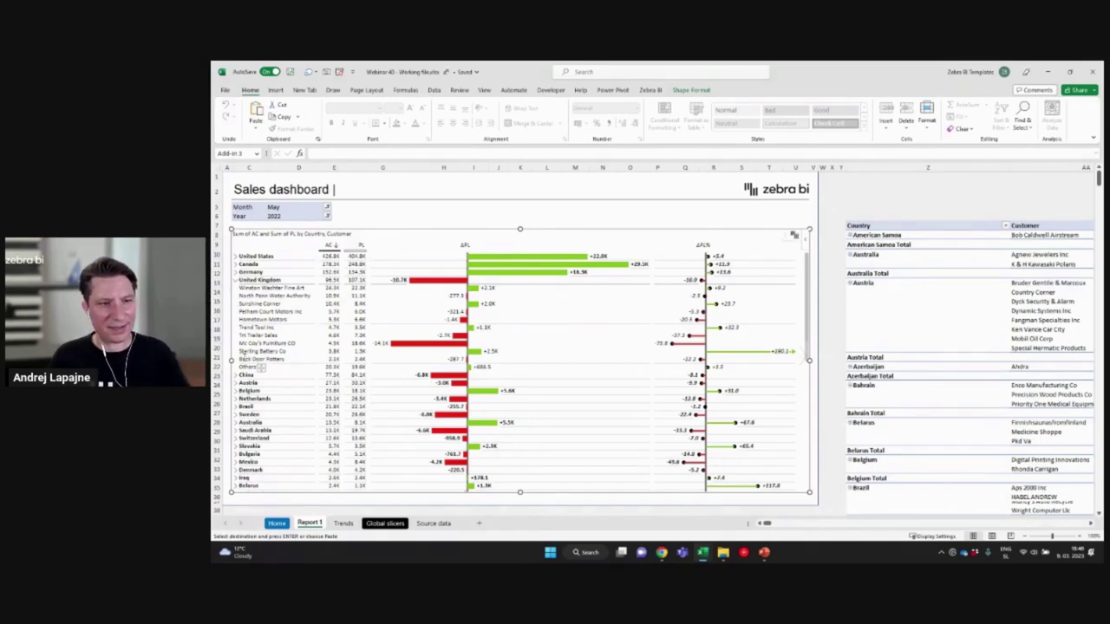
- Re-expand United Kingdom and raise its top-customer count by two with the Others spinner
scroll(245, 377, "up", 5)
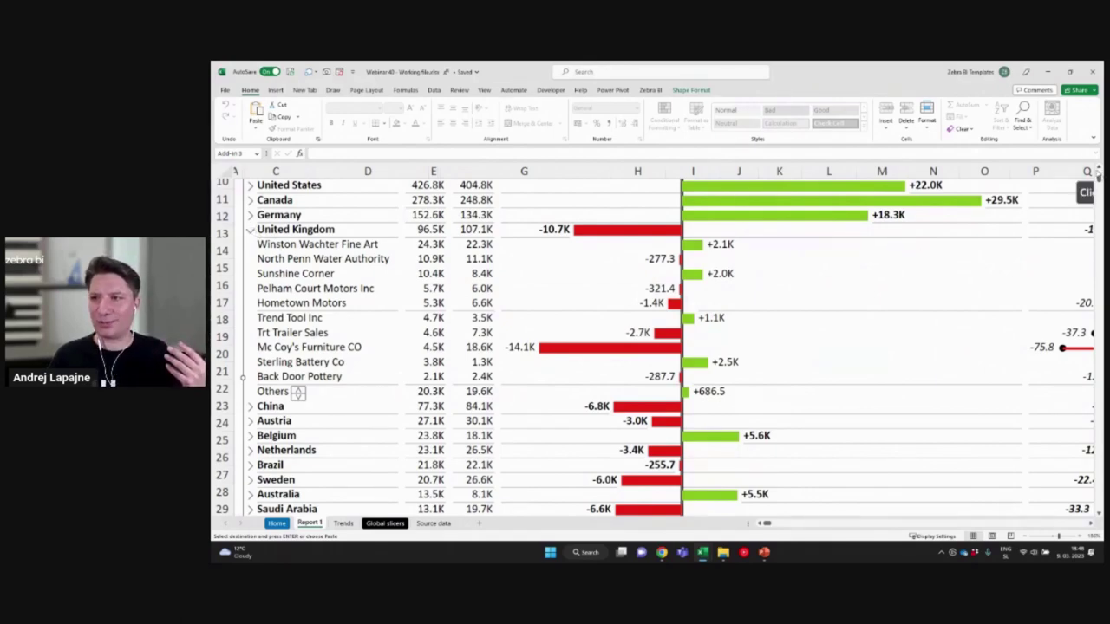
scroll(1088, 186, "up", 1)
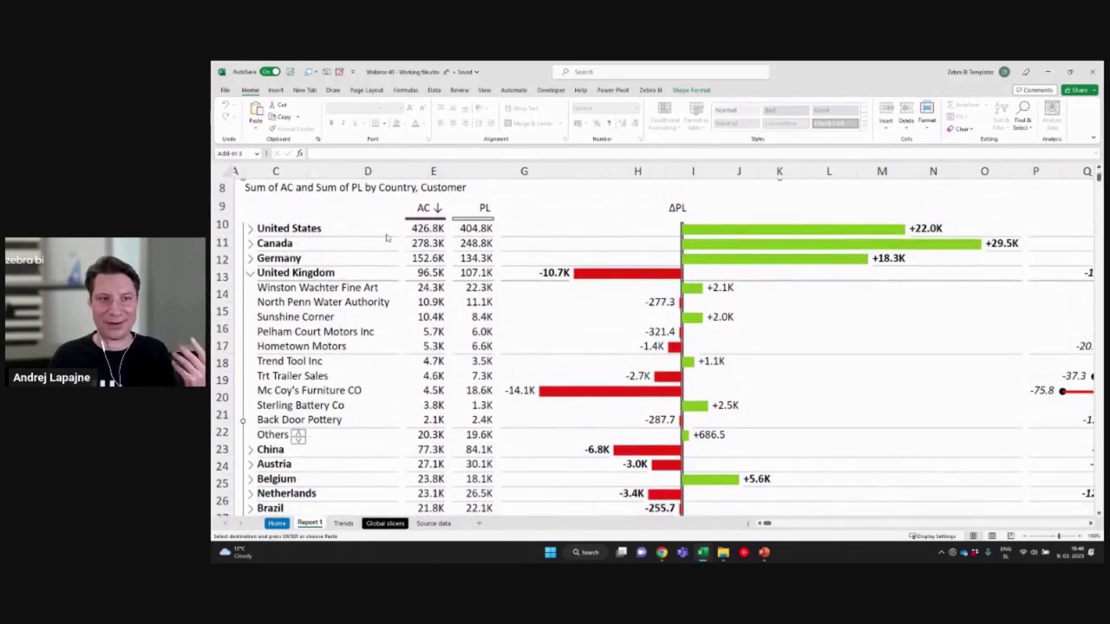
left_click(249, 274)
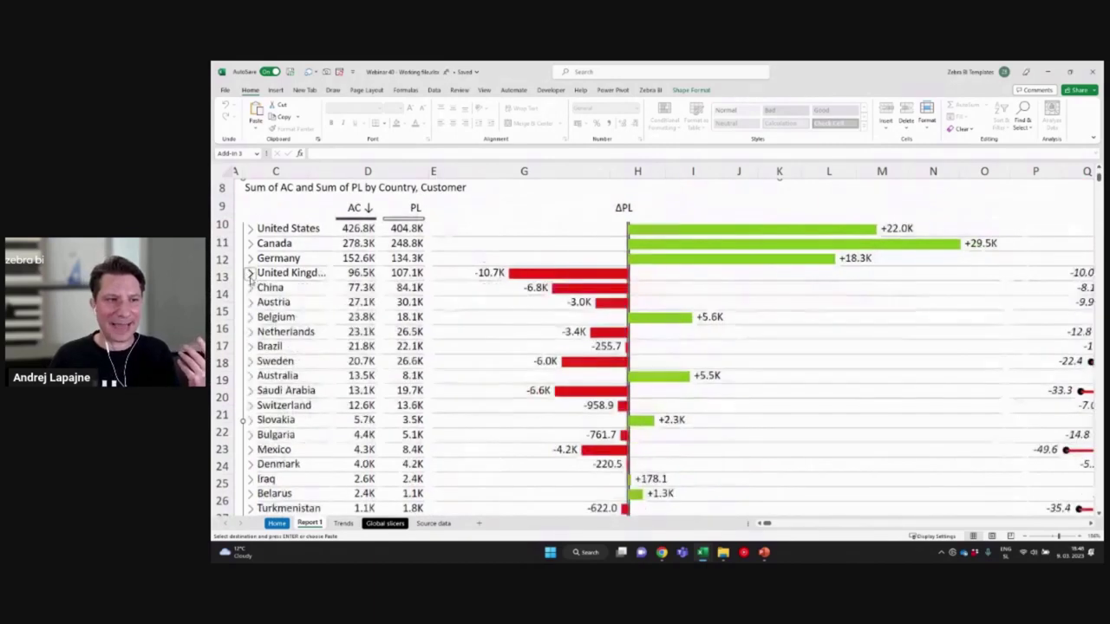
left_click(250, 273)
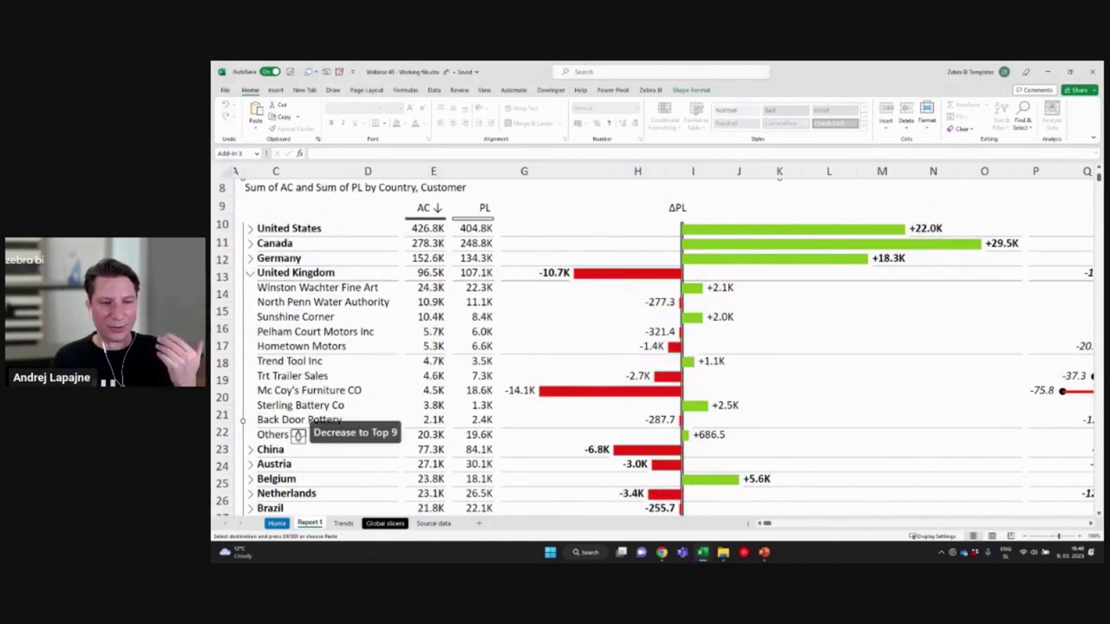
left_click(298, 440)
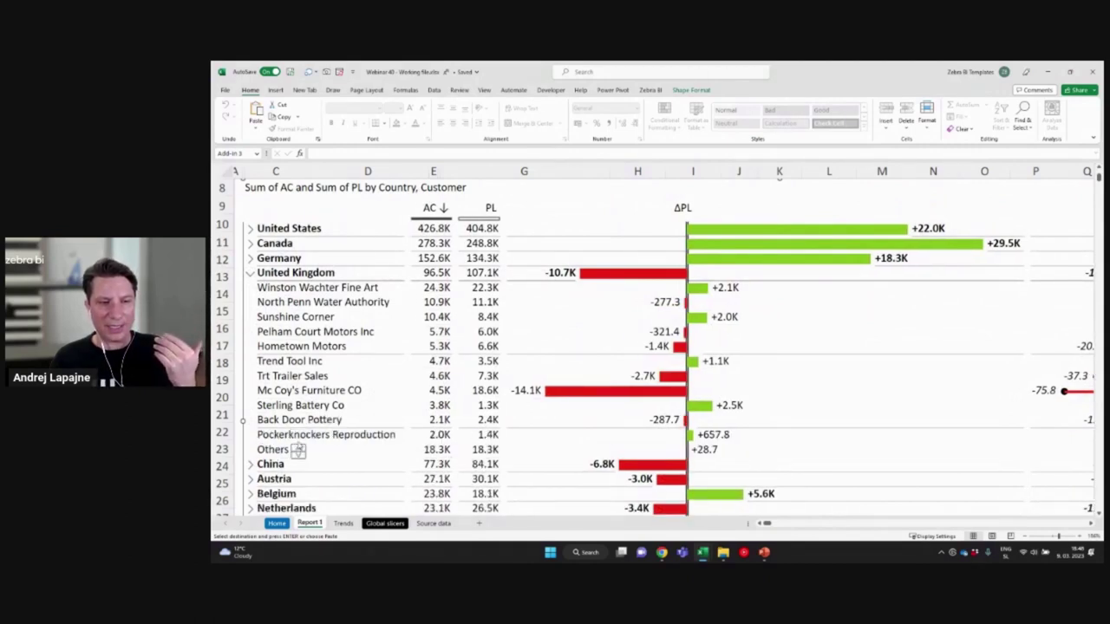
left_click(298, 454)
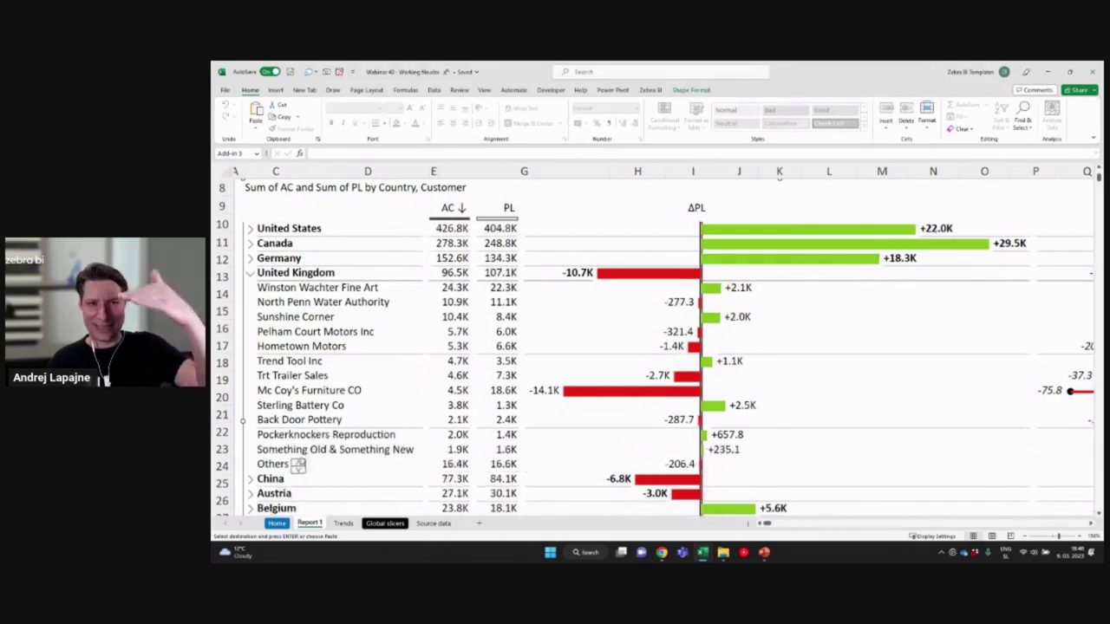
- Move PL before AC, restore the AC descending sort, and collapse United Kingdom
left_click_drag(503, 224, 447, 217)
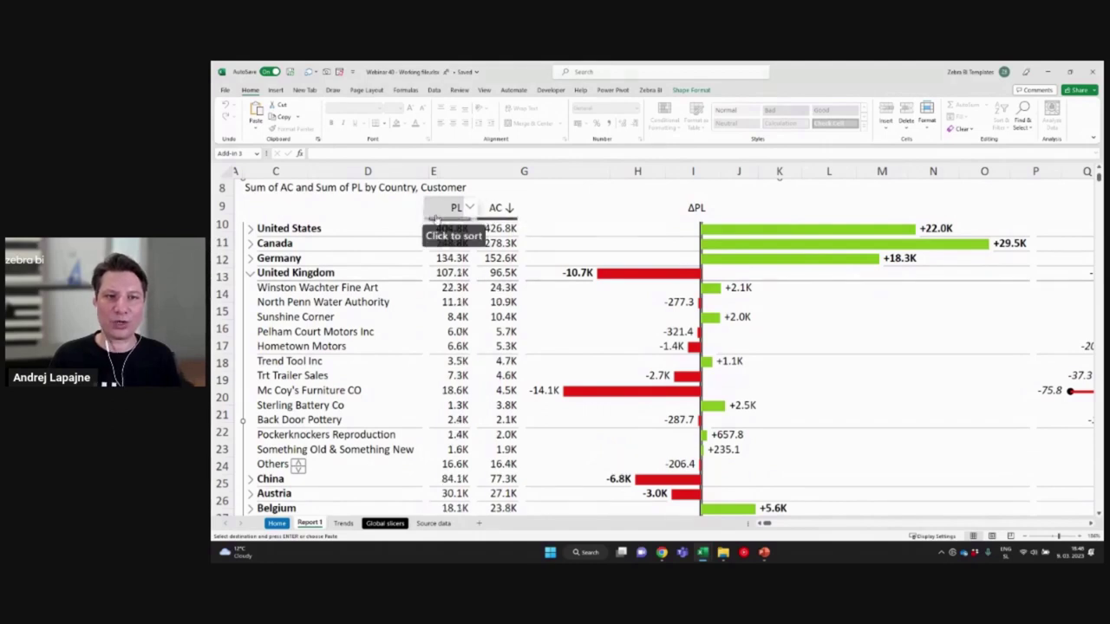
left_click(598, 212)
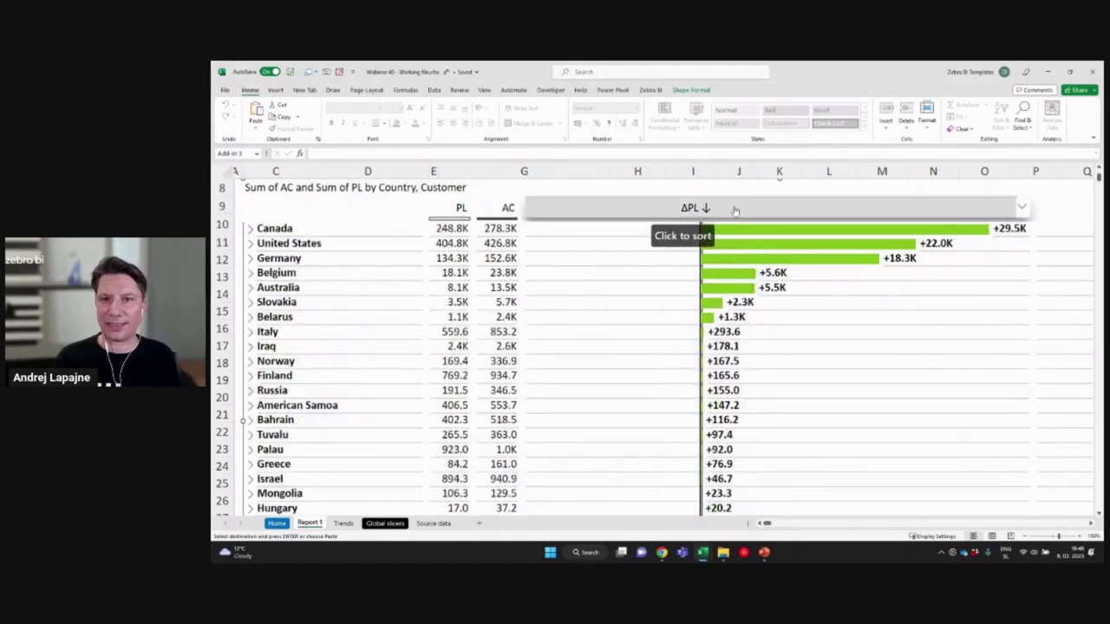
left_click(598, 213)
left_click(501, 210)
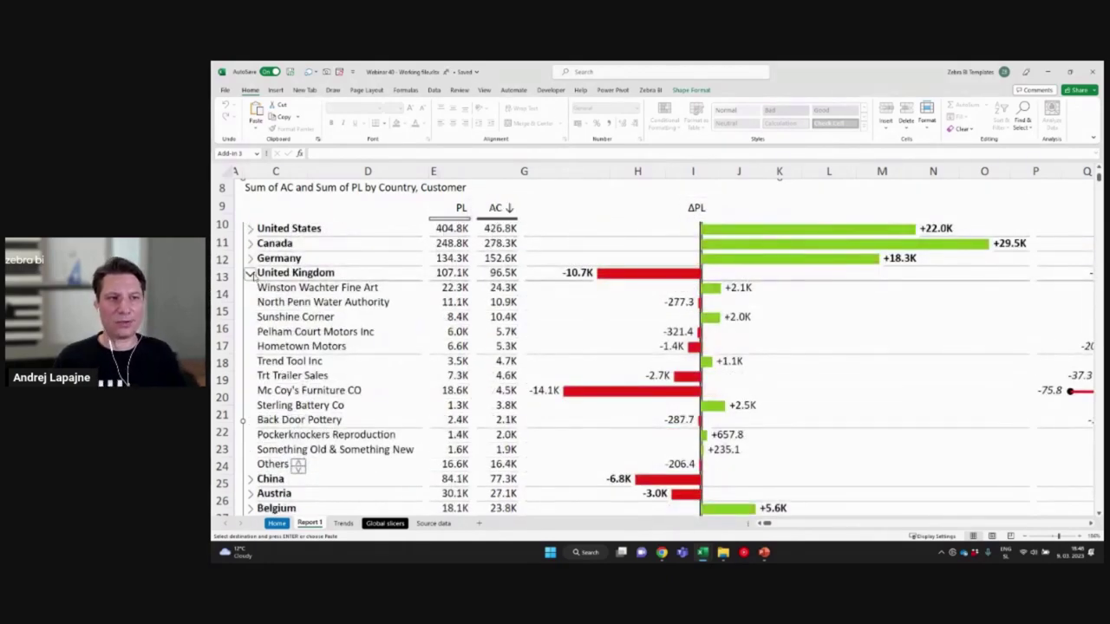
left_click(250, 273)
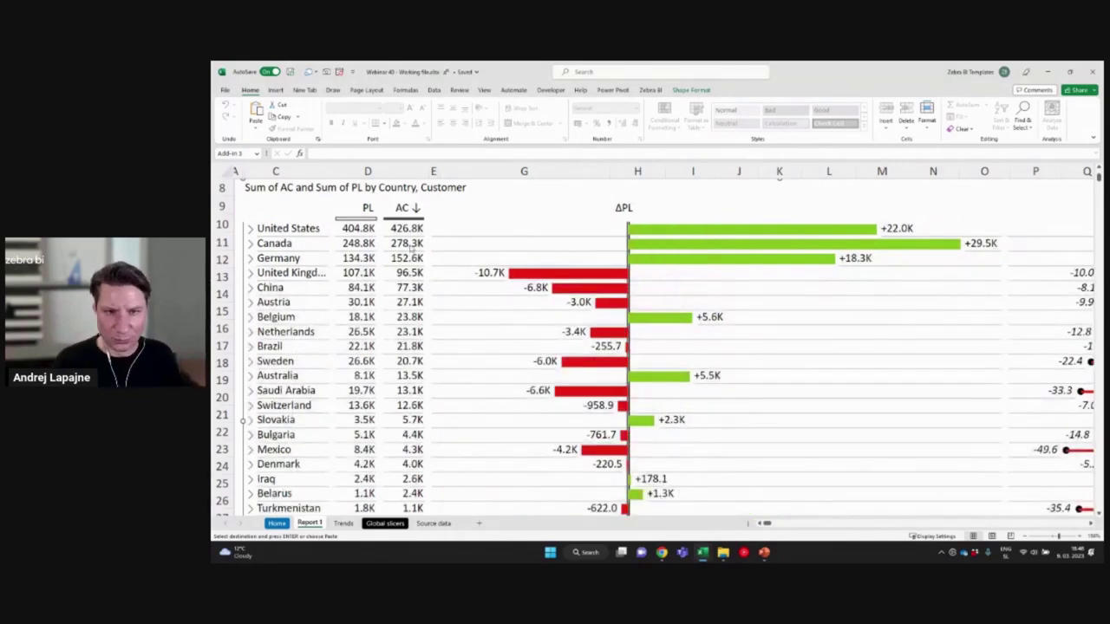
- Zoom out so more of the Zebra BI report is visible
scroll(571, 267, "down", 4, "ctrl")
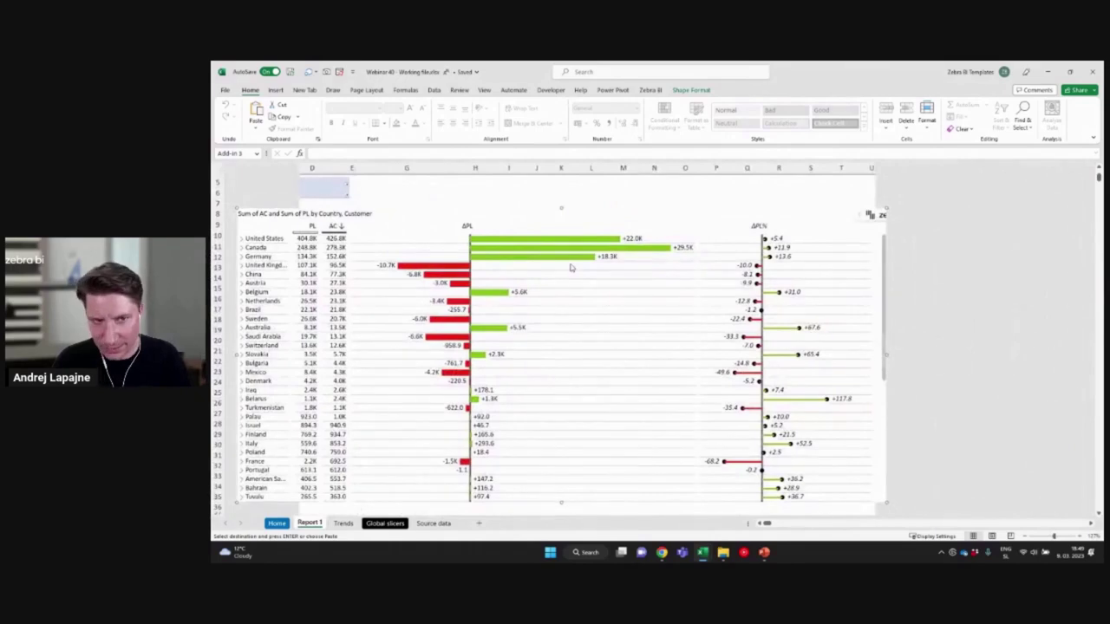
left_click(1026, 536)
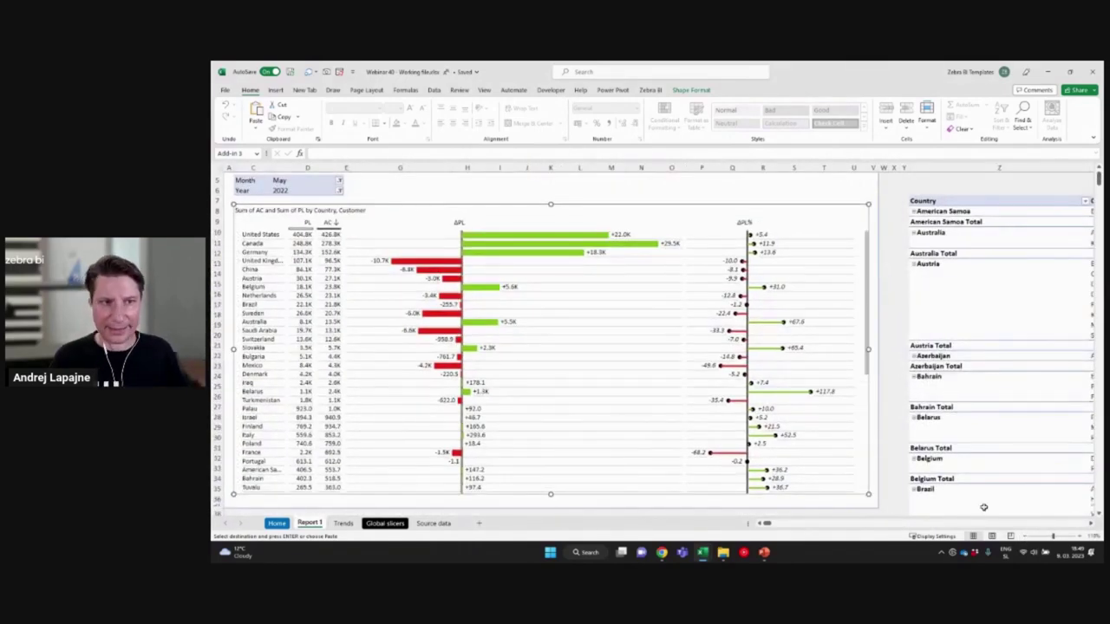
left_click(388, 181)
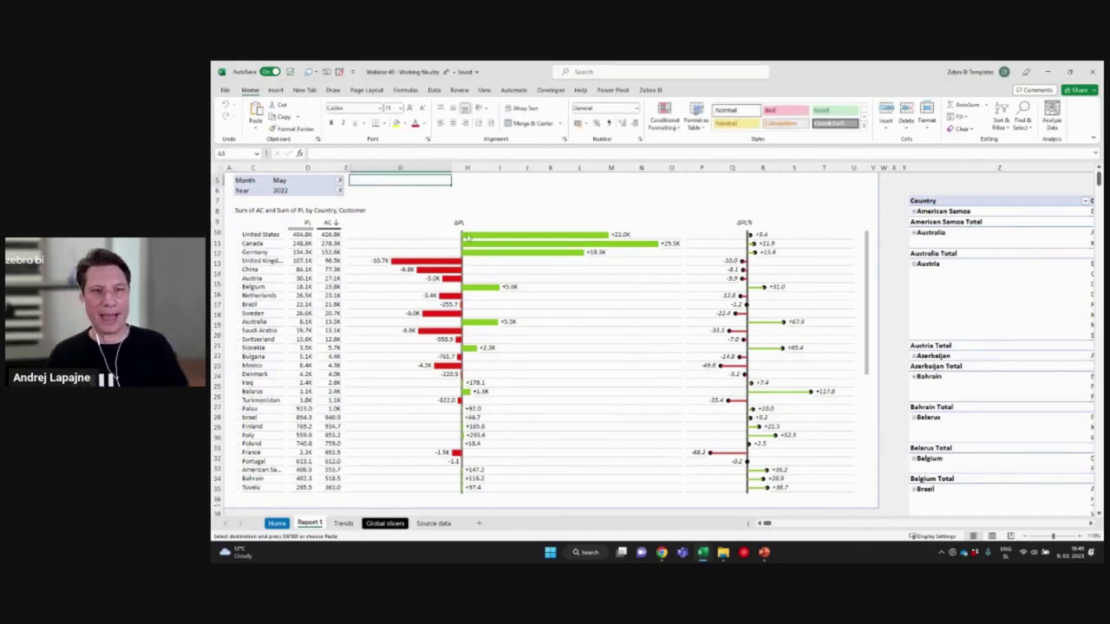
- Test sorting the report by ΔPL and by AC, then scroll right to the pivot table
left_click(521, 223)
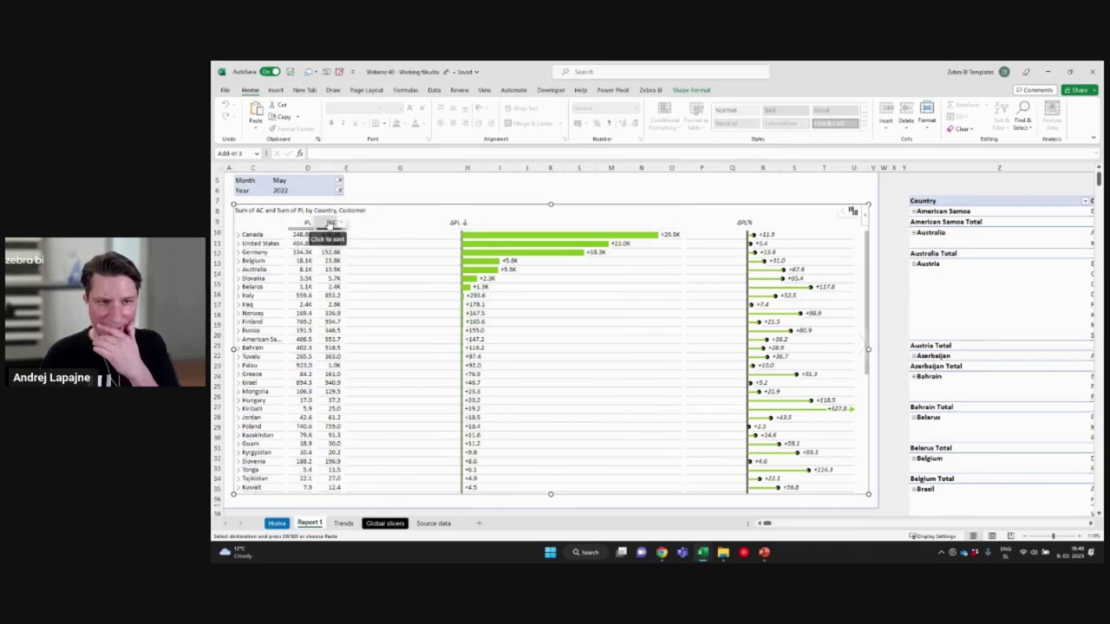
left_click(330, 224)
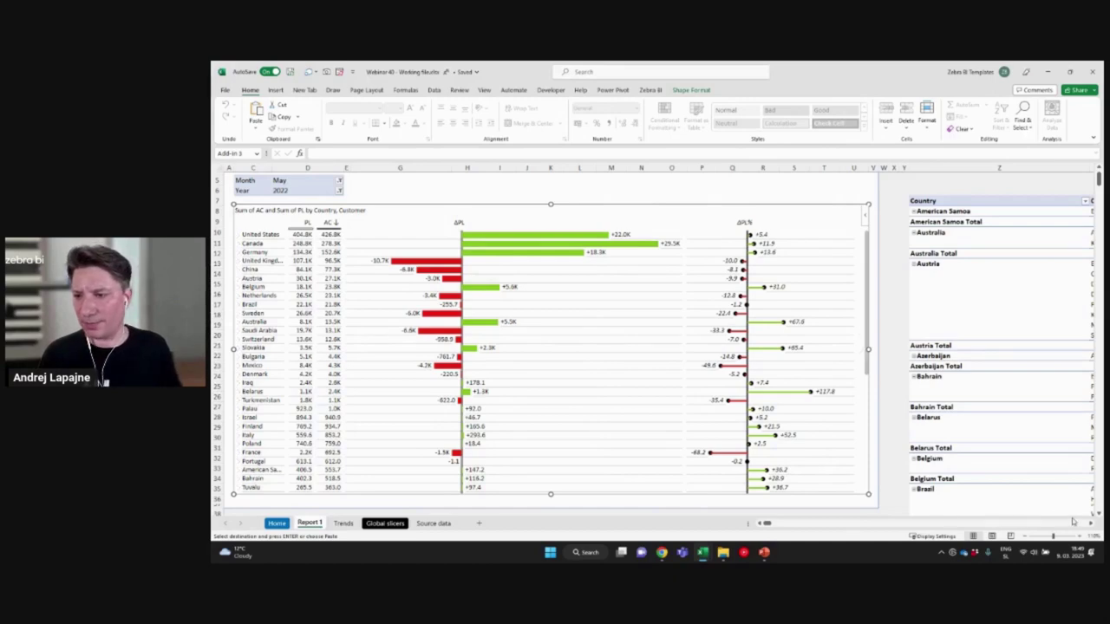
scroll(1091, 525, "right", 6)
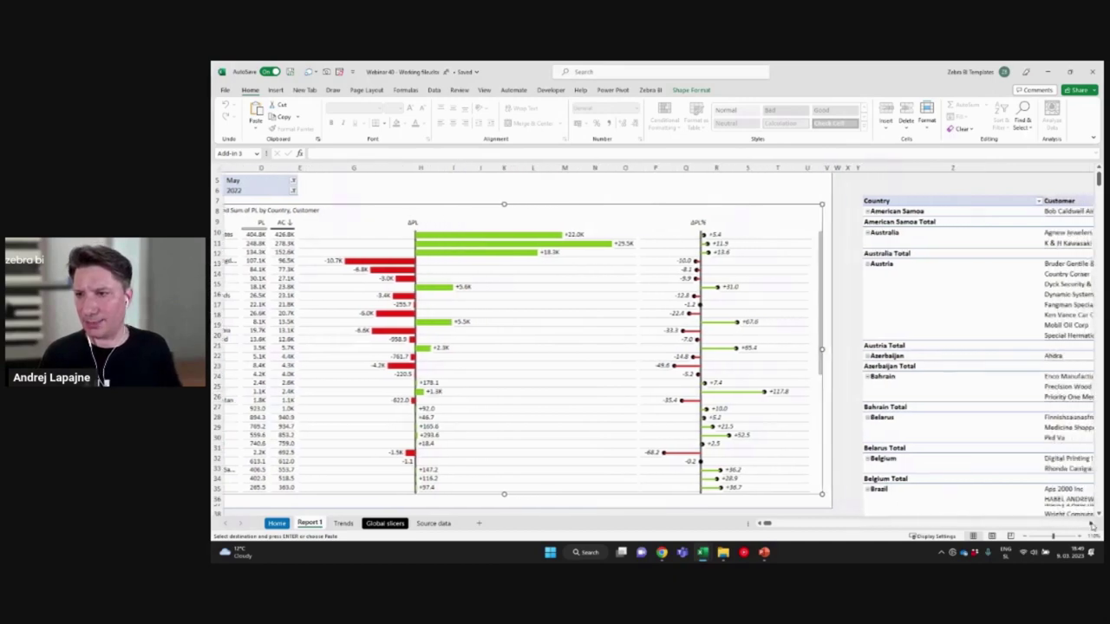
- Add PY to the pivot table's Values as Sum of PY, then reselect the Zebra BI report
left_click(985, 213)
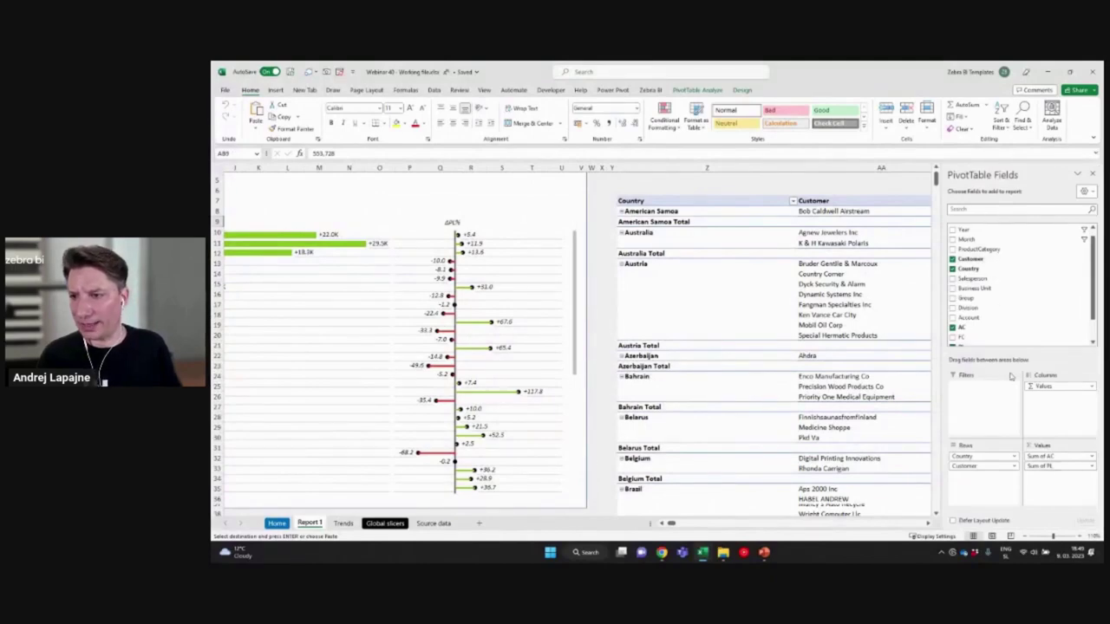
scroll(1068, 258, "down", 2)
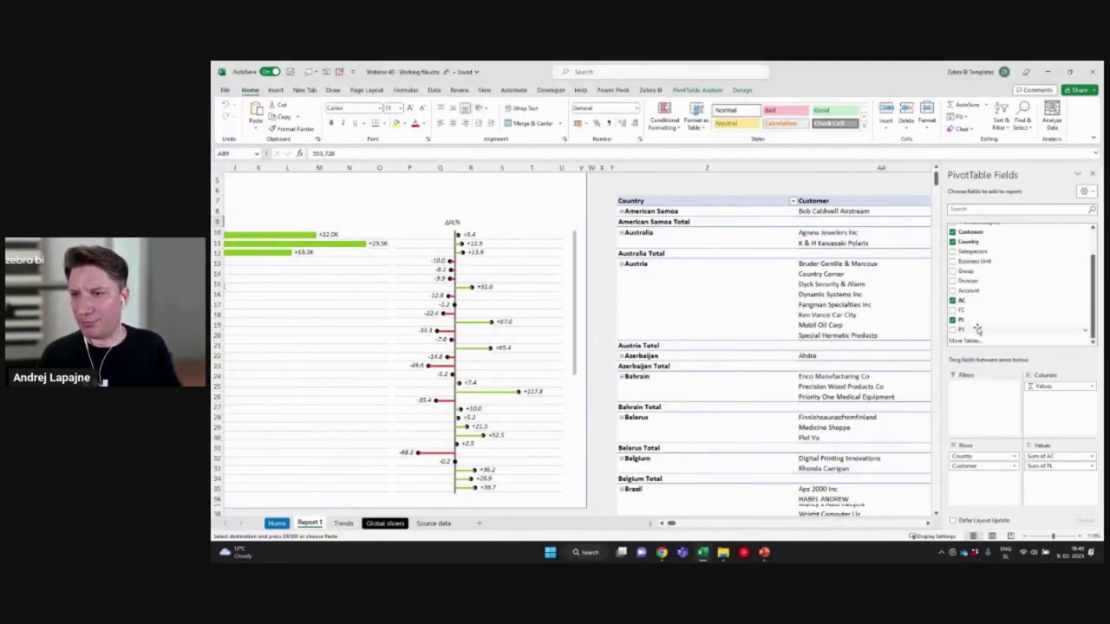
left_click_drag(977, 330, 1050, 477)
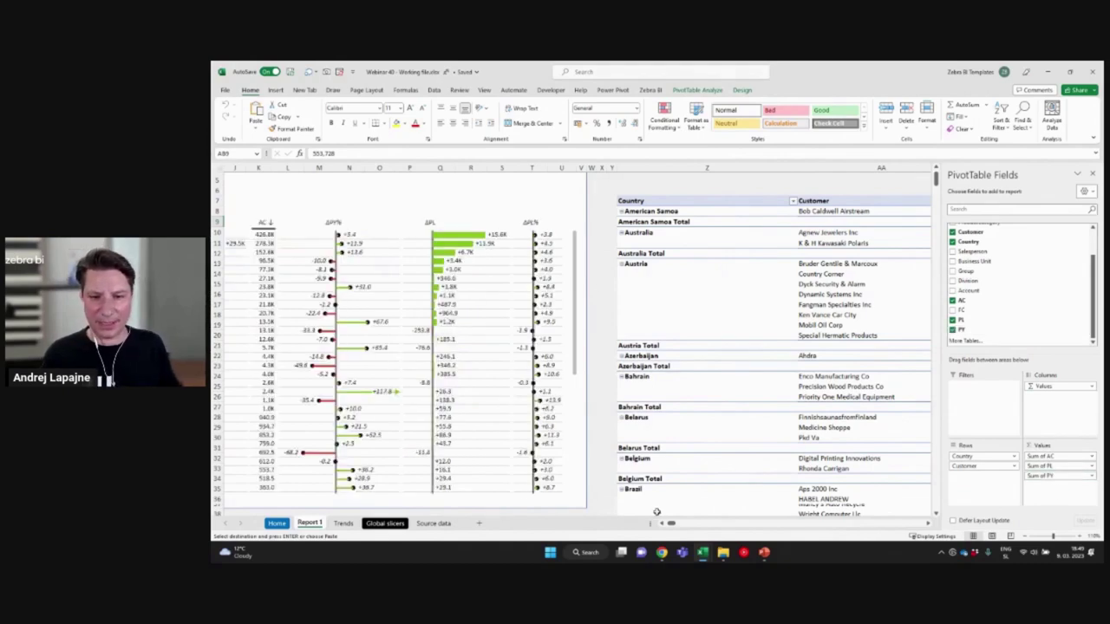
left_click_drag(671, 525, 665, 525)
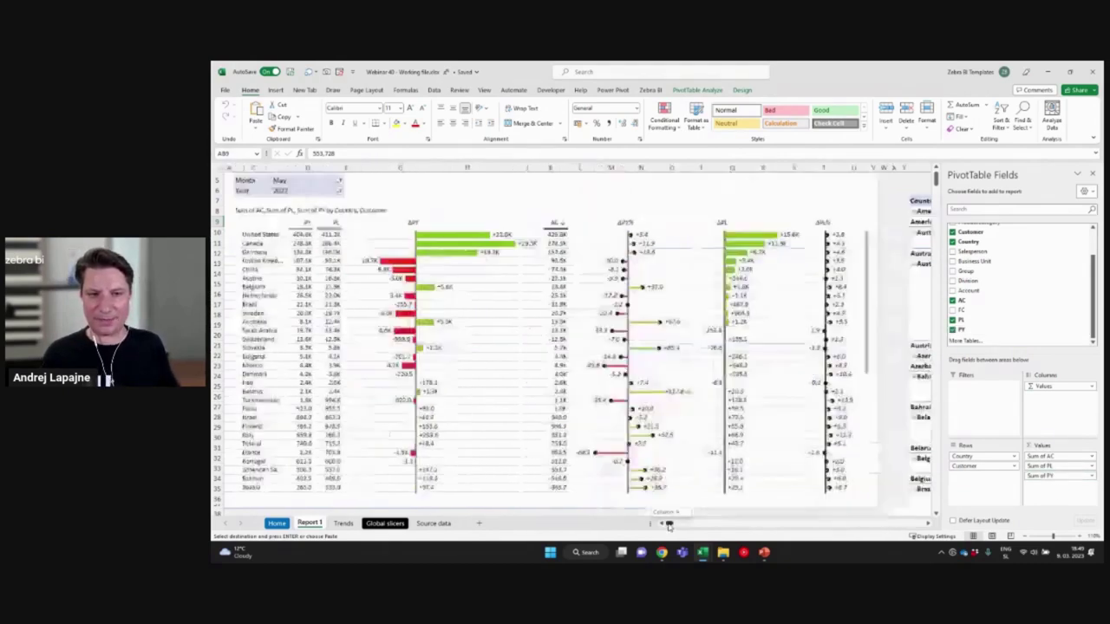
left_click(553, 212)
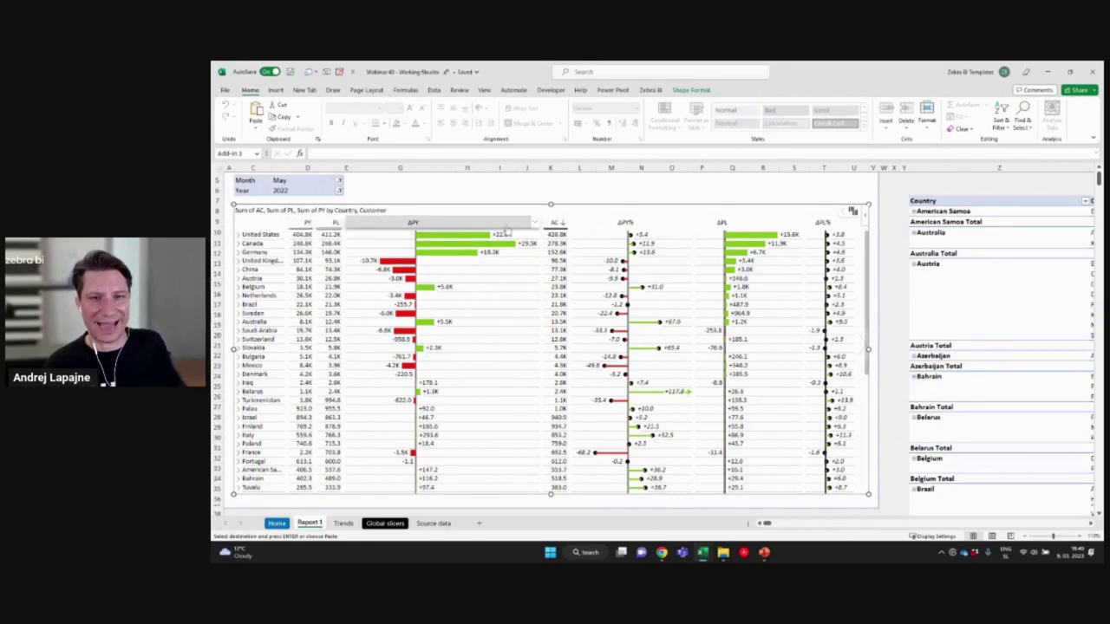
- Move the AC column between PY and PL, then scroll right to the pivot's sum columns
left_click_drag(555, 224, 336, 230)
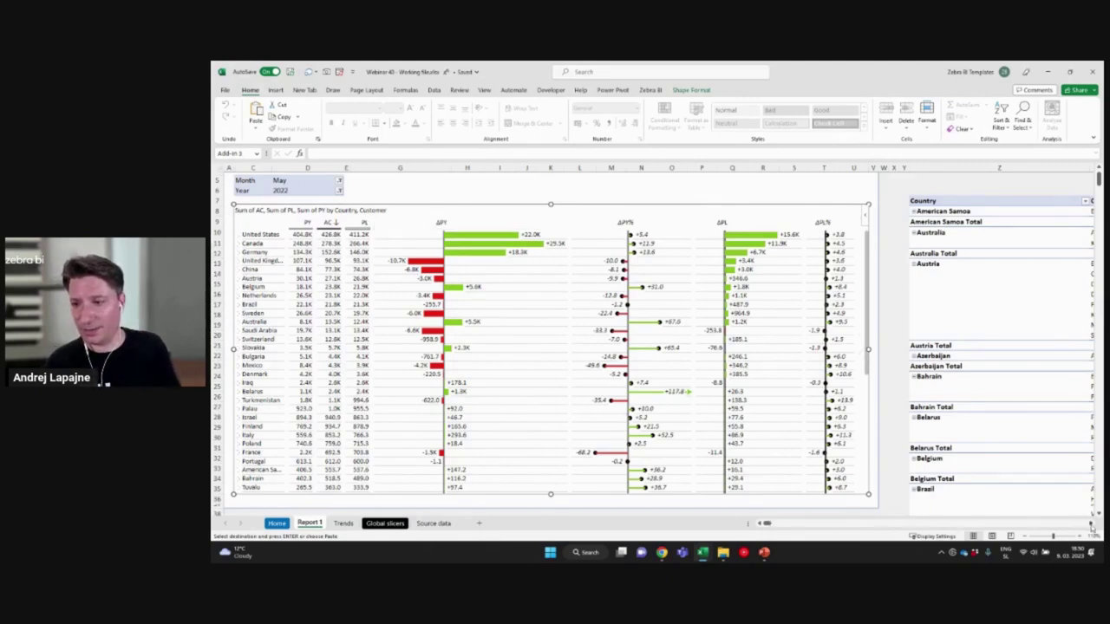
left_click_drag(1090, 526, 1091, 526)
- Inspect the pivot's Sum of AC and Sum of PL values, then scroll back to the report
left_click(919, 222)
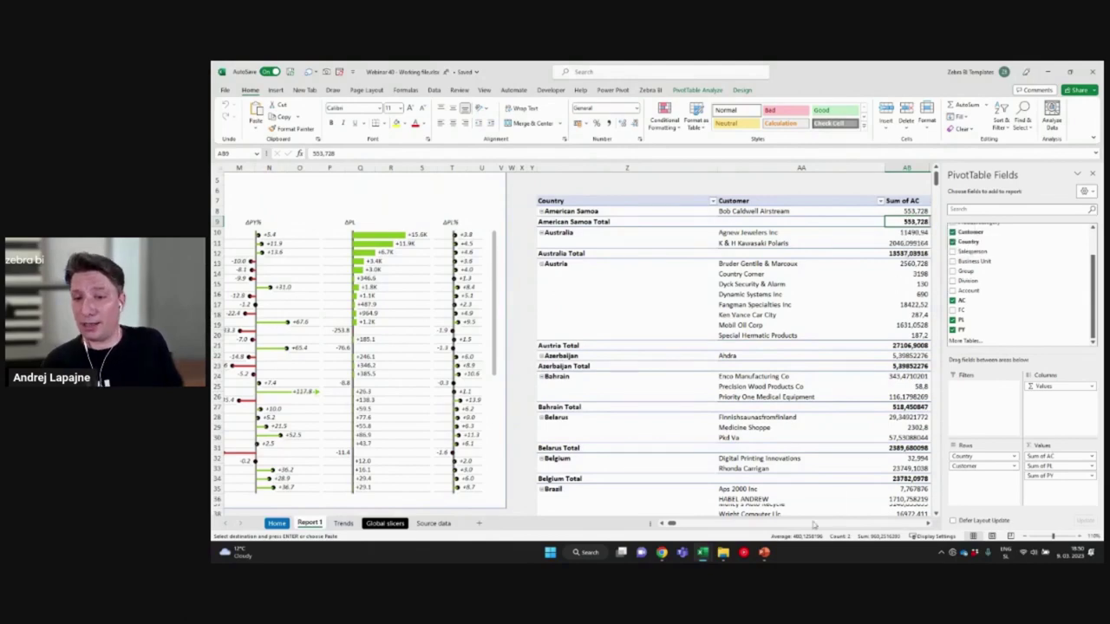
scroll(925, 526, "right", 5)
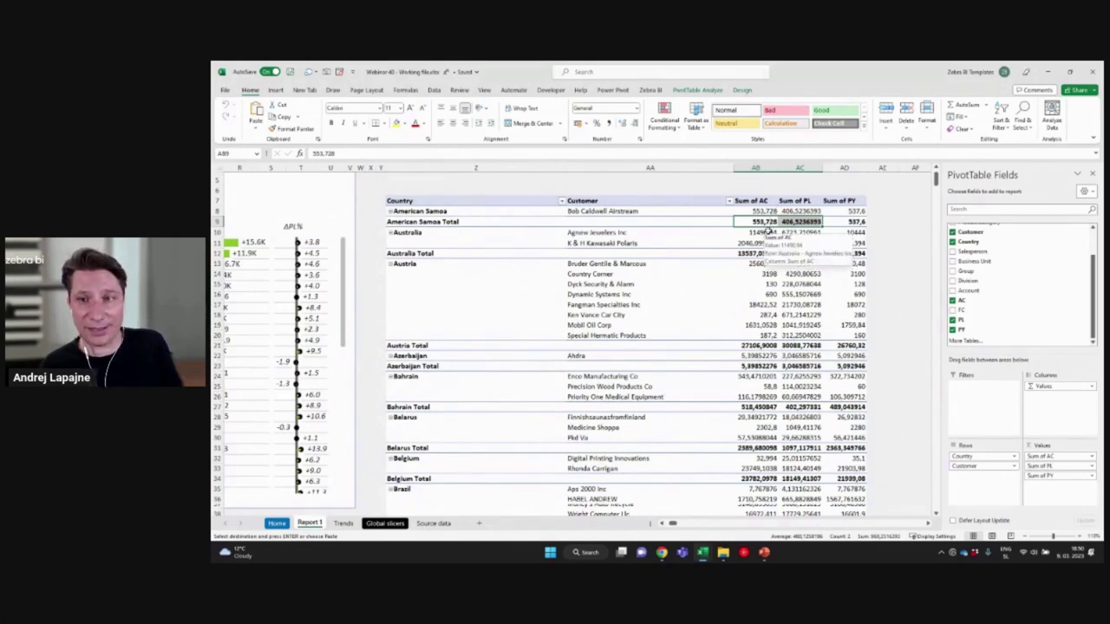
key("Up")
key("Right")
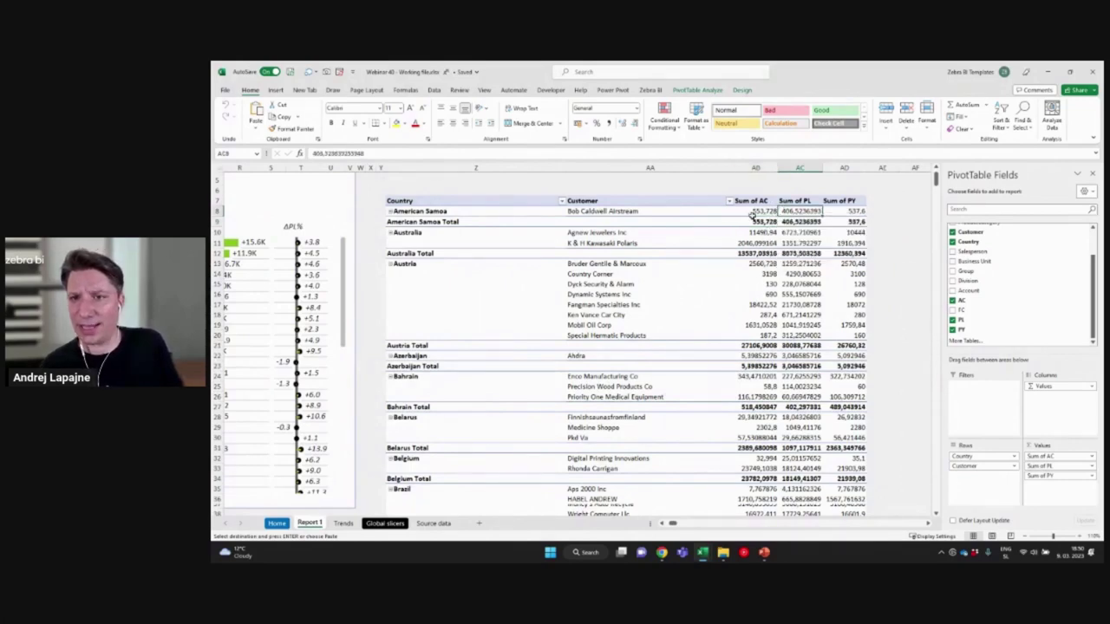
left_click_drag(752, 214, 802, 314)
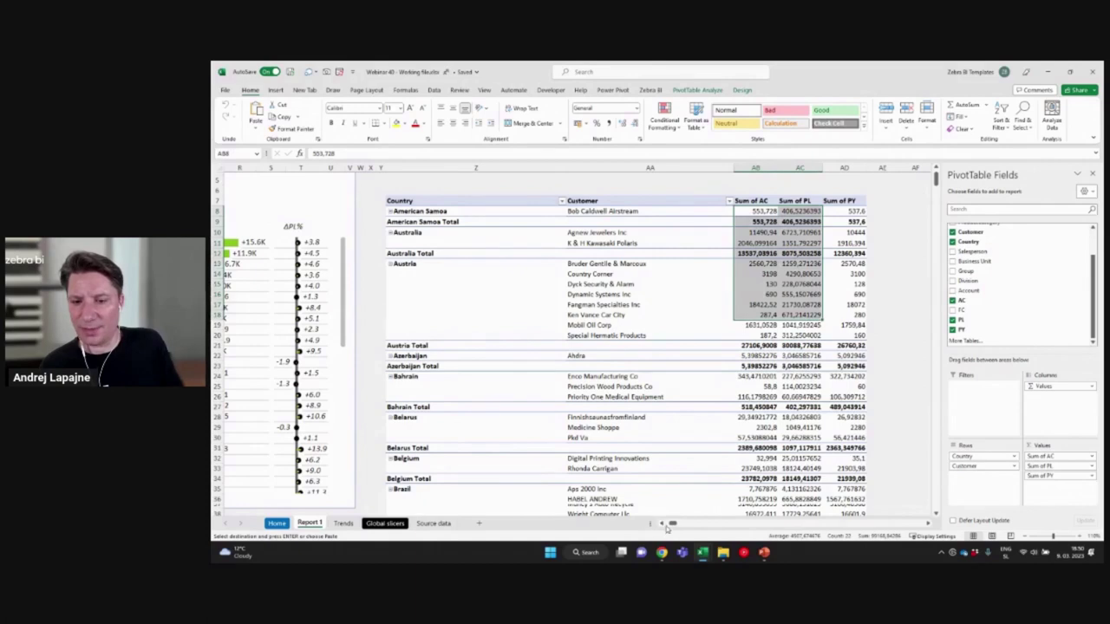
scroll(666, 528, "left", 5)
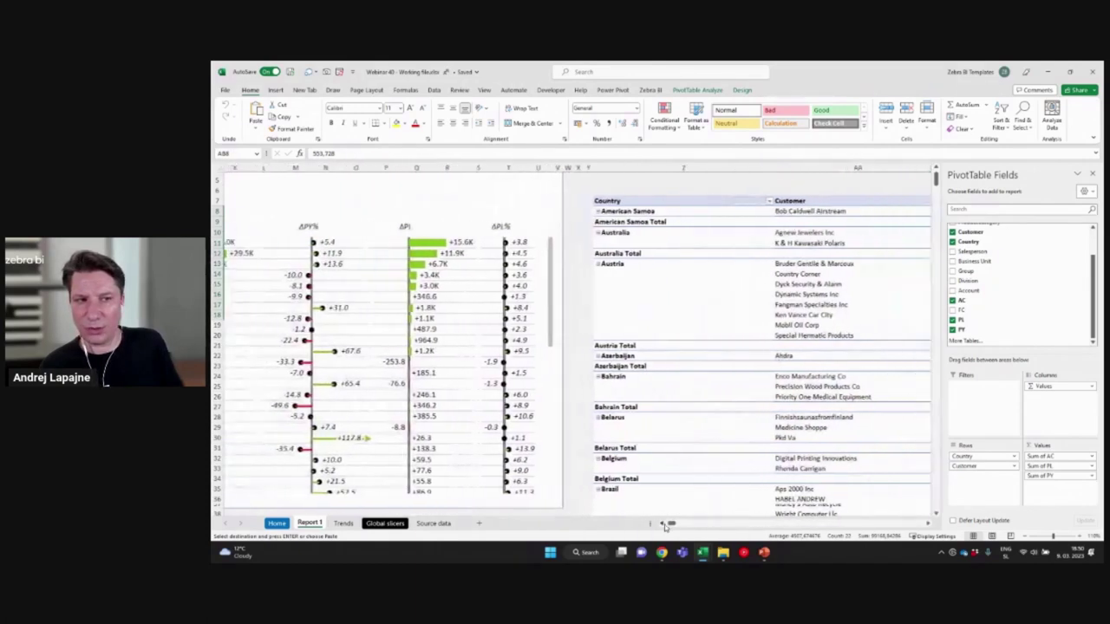
scroll(665, 526, "left", 4)
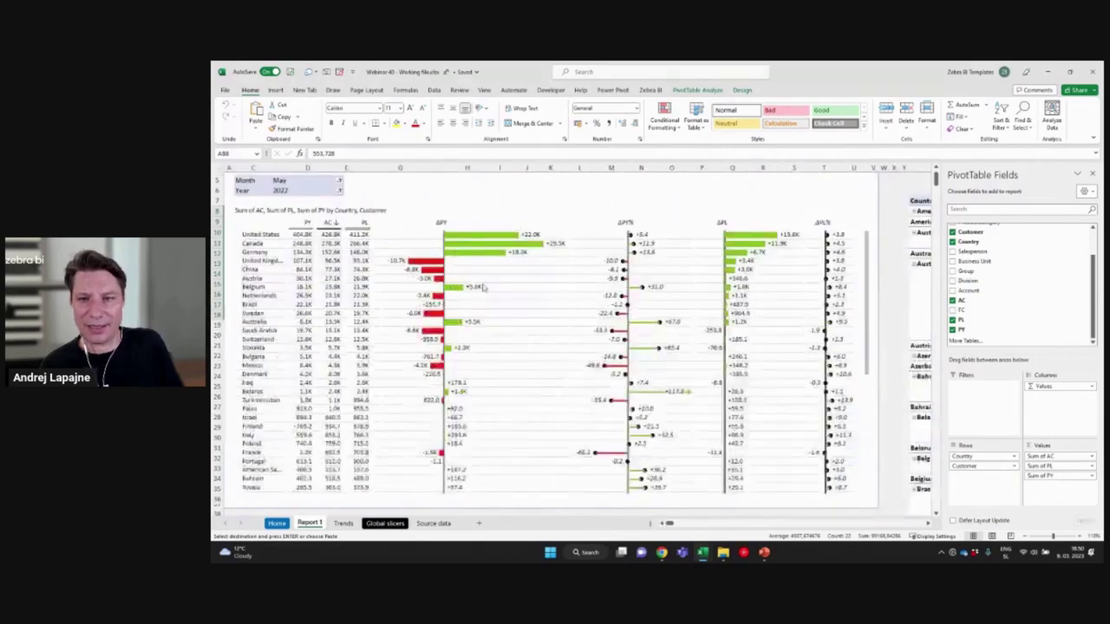
- Sort the report by ΔPY ascending so United Kingdom's -10.7K drop leads
left_click(458, 226)
left_click(464, 224)
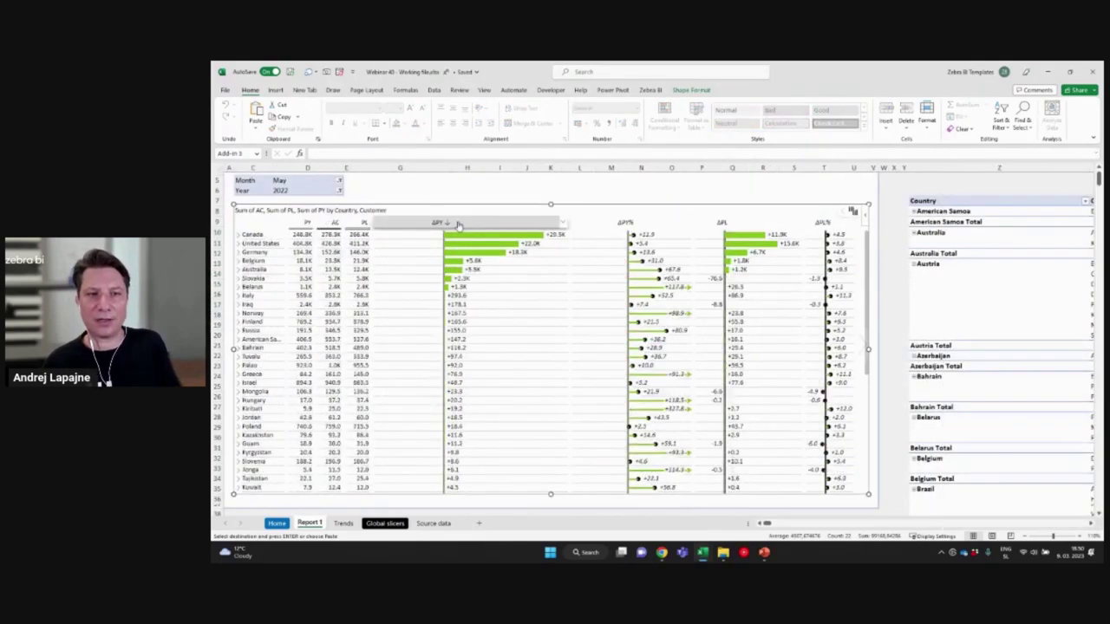
left_click(470, 224)
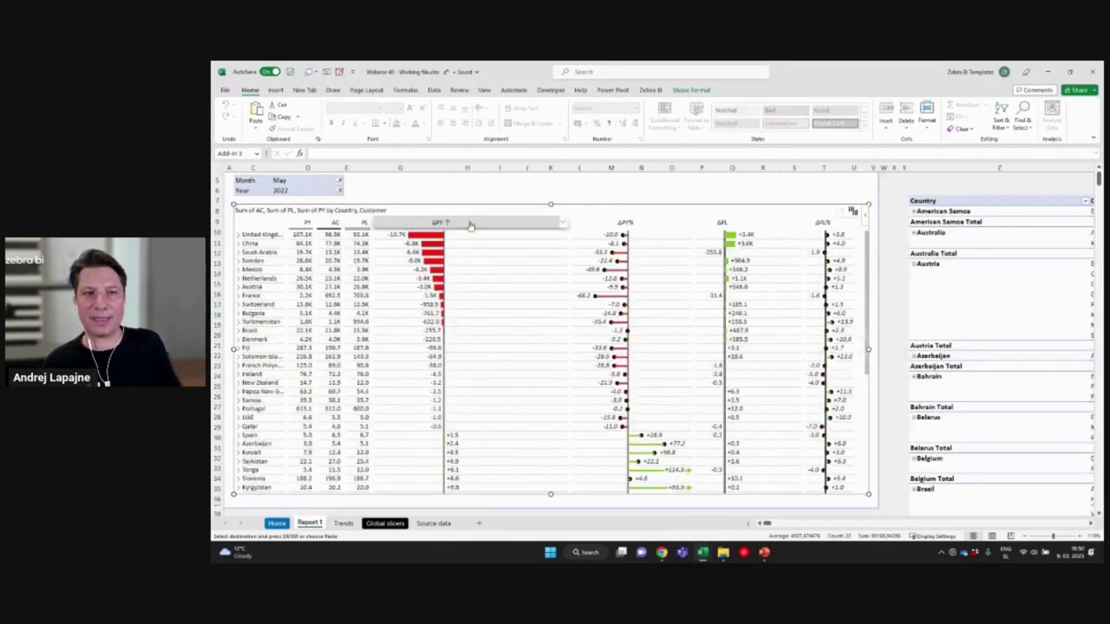